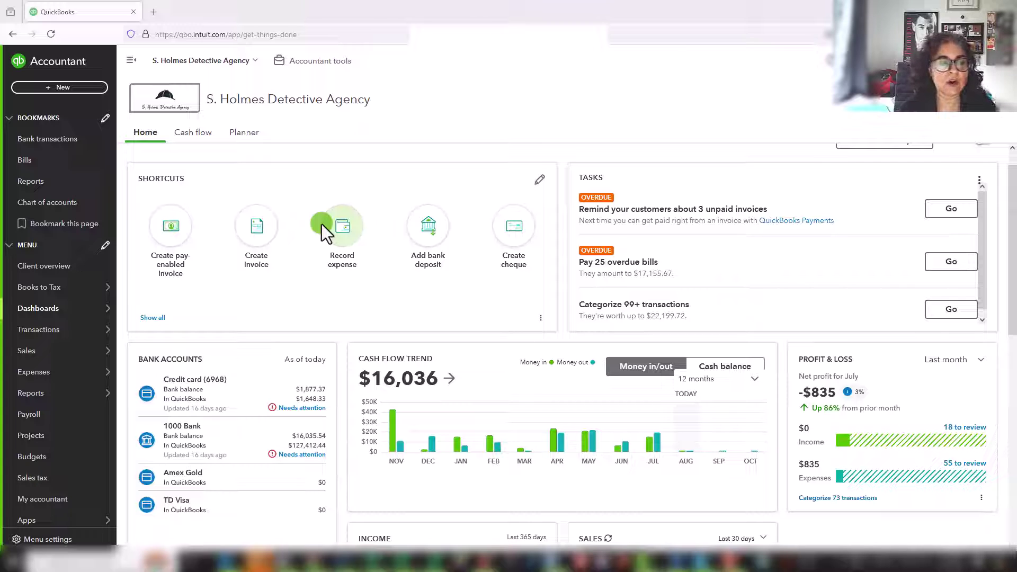
# - Open the Chart of accounts and browse its 69 accounts with their account and detail types
pyautogui.moveTo(46, 333)
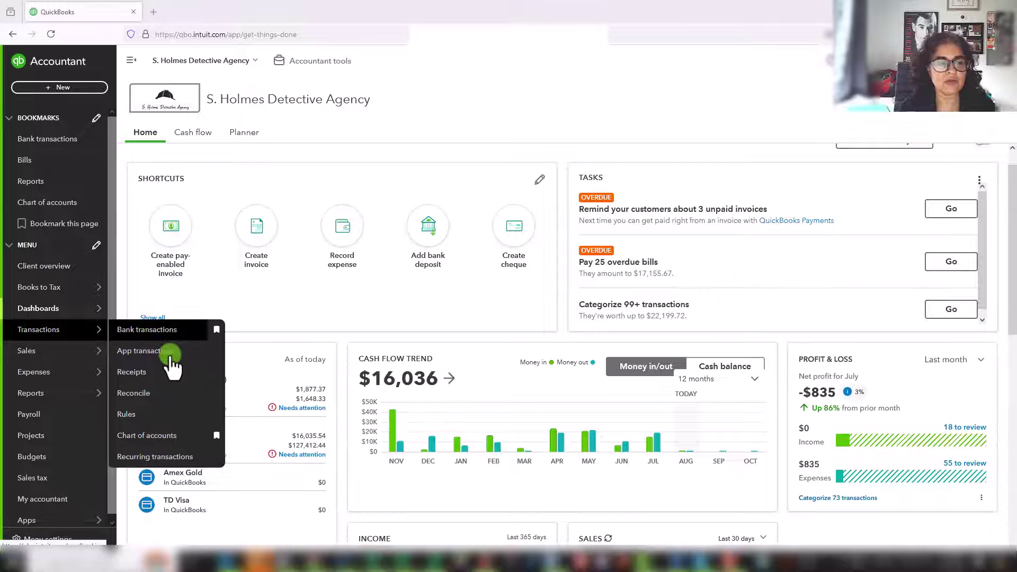
pyautogui.click(142, 438)
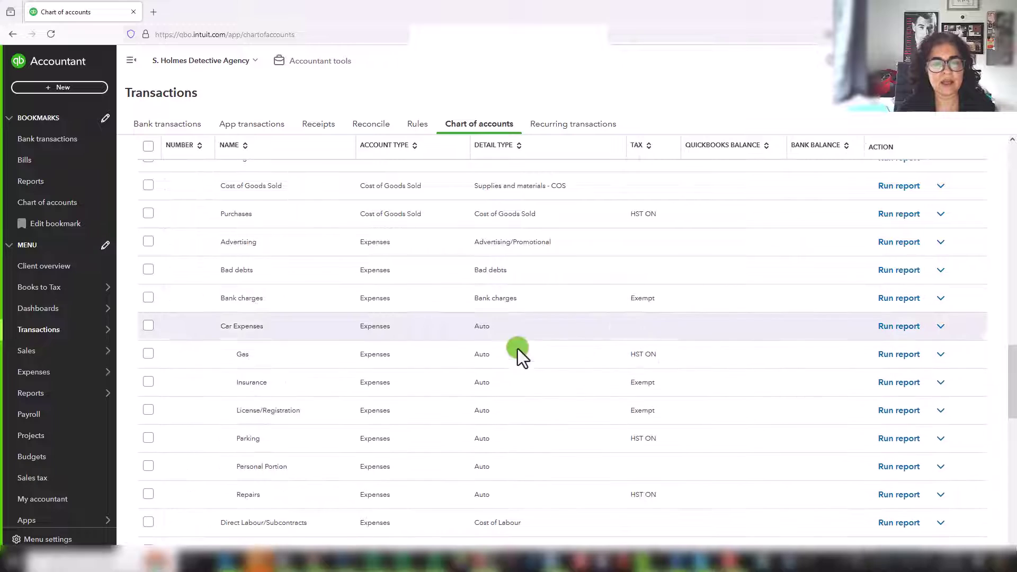
pyautogui.scroll(8, 530, 384)
pyautogui.scroll(10, 531, 382)
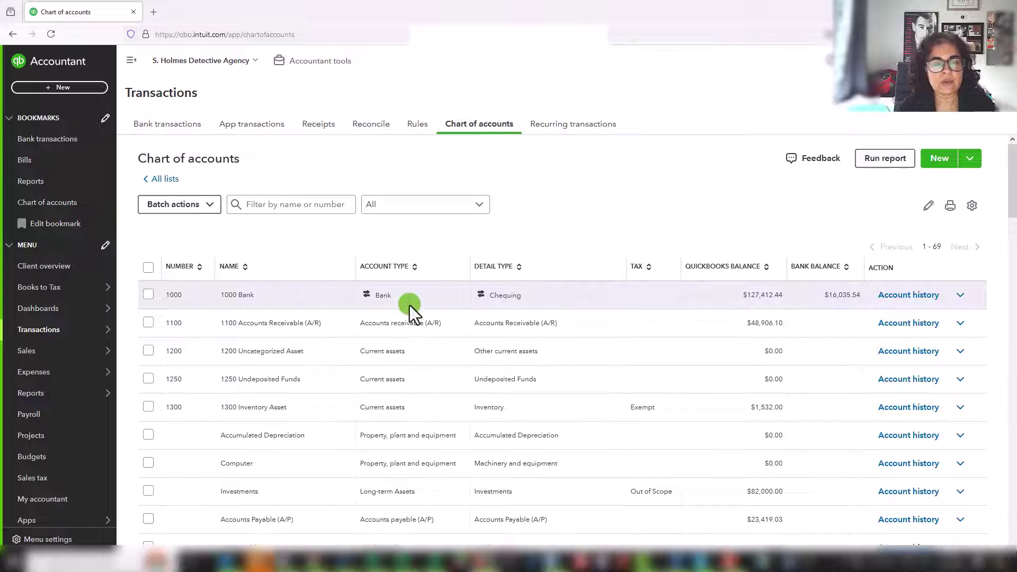
pyautogui.scroll(-3, 441, 414)
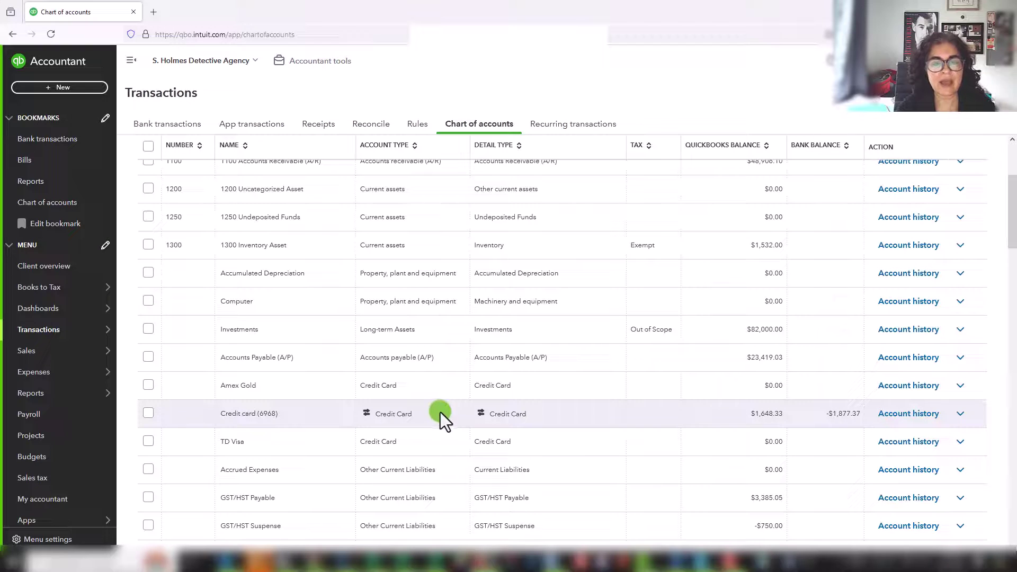
pyautogui.scroll(-10, 440, 411)
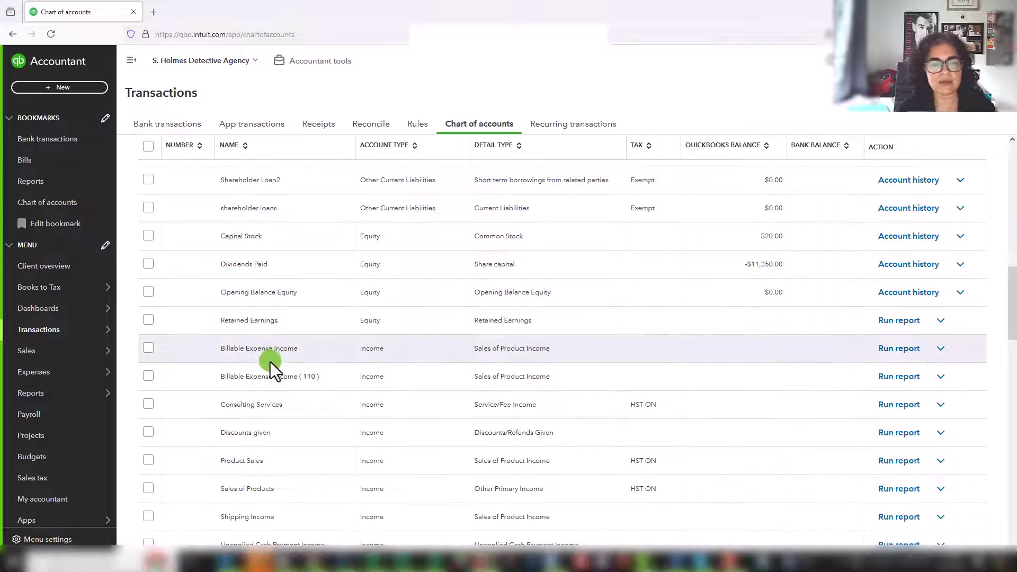
pyautogui.scroll(-3, 274, 408)
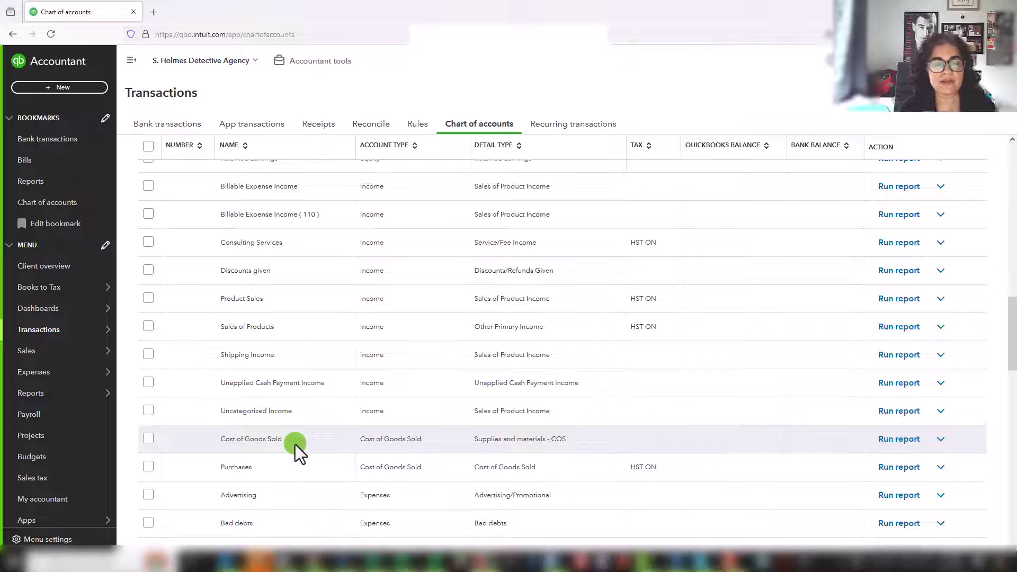
pyautogui.scroll(-3, 360, 394)
pyautogui.scroll(-3, 367, 403)
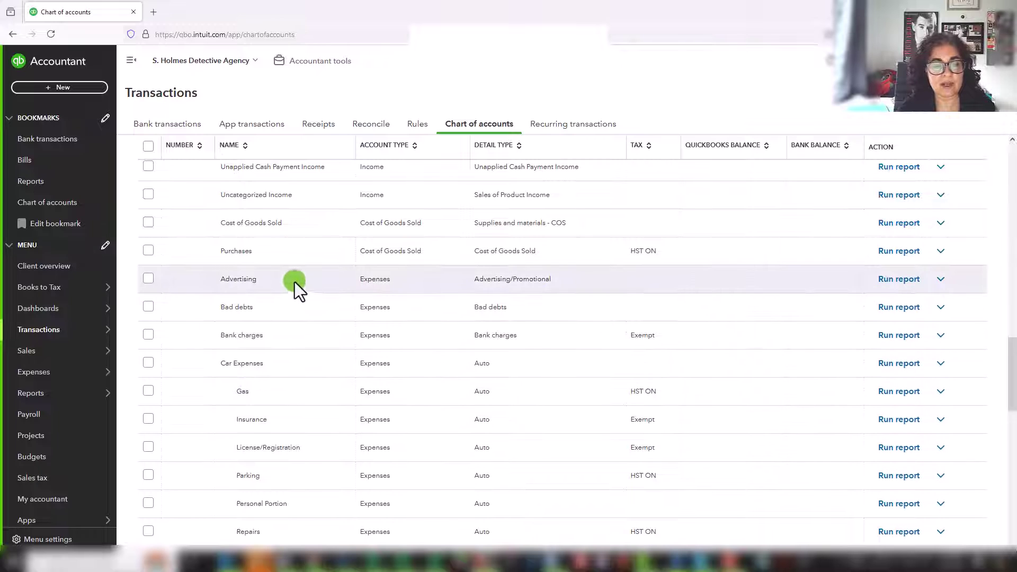
pyautogui.scroll(-3, 320, 401)
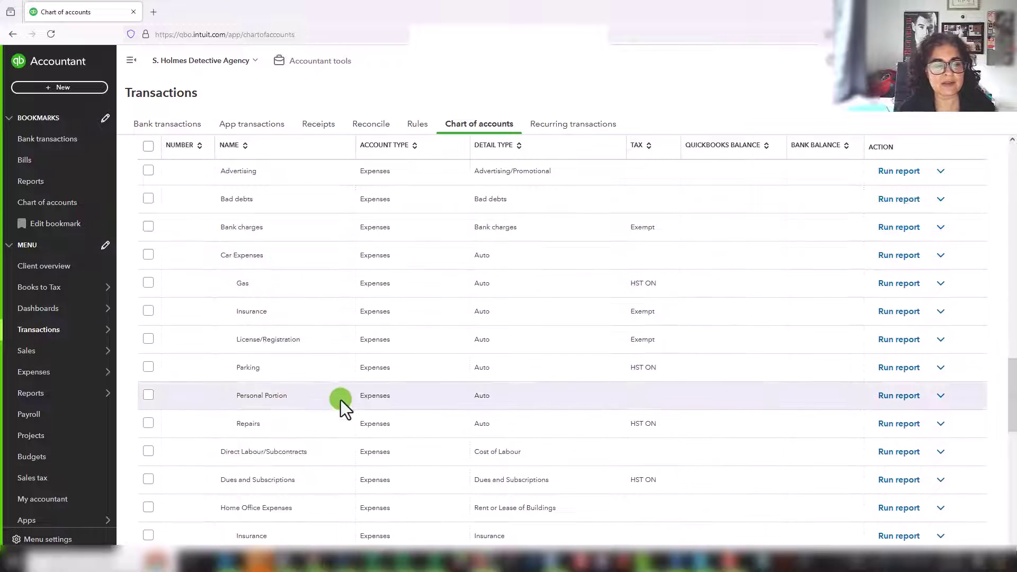
pyautogui.scroll(-5, 341, 400)
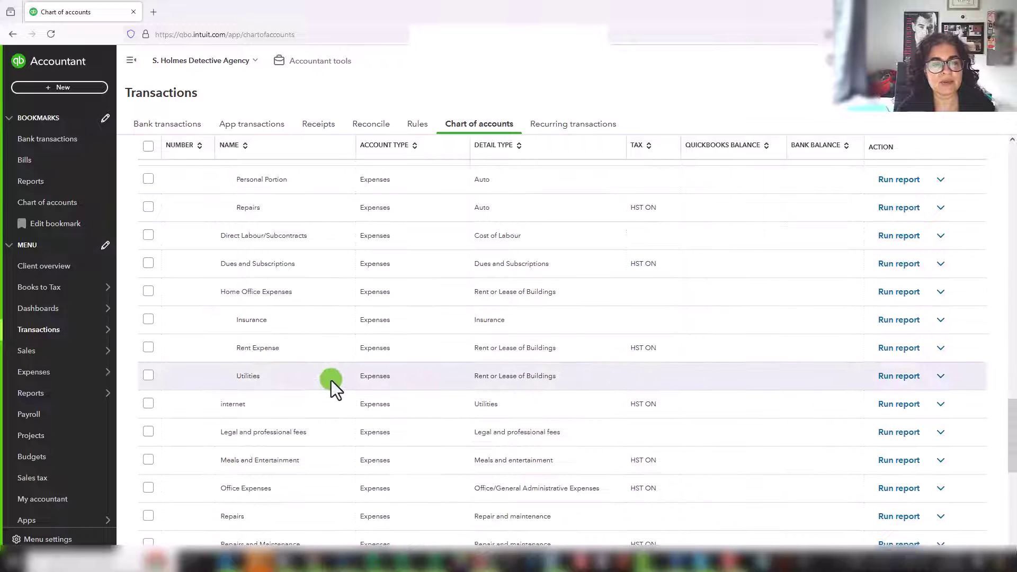
pyautogui.scroll(-3, 371, 366)
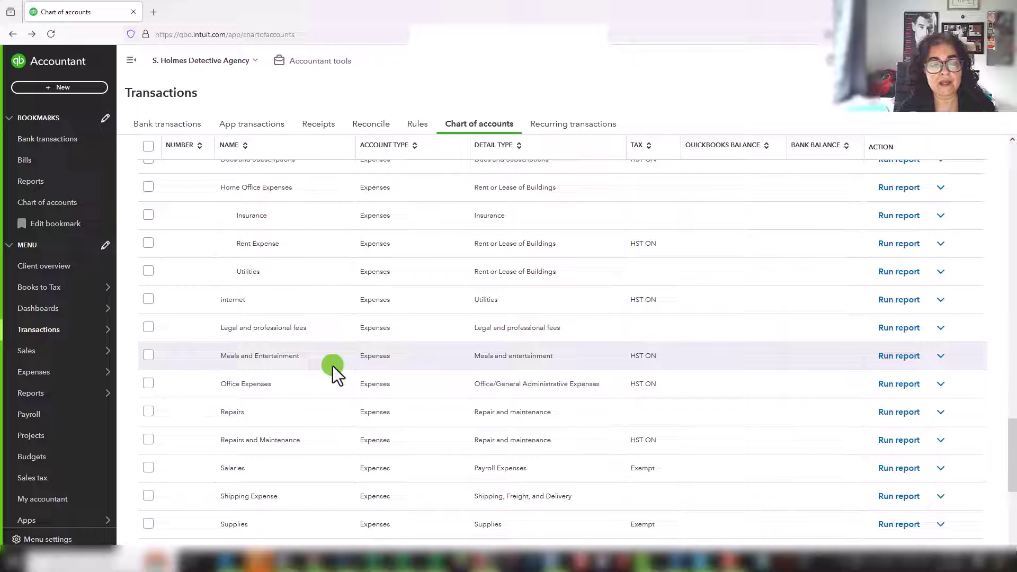
pyautogui.scroll(8, 347, 358)
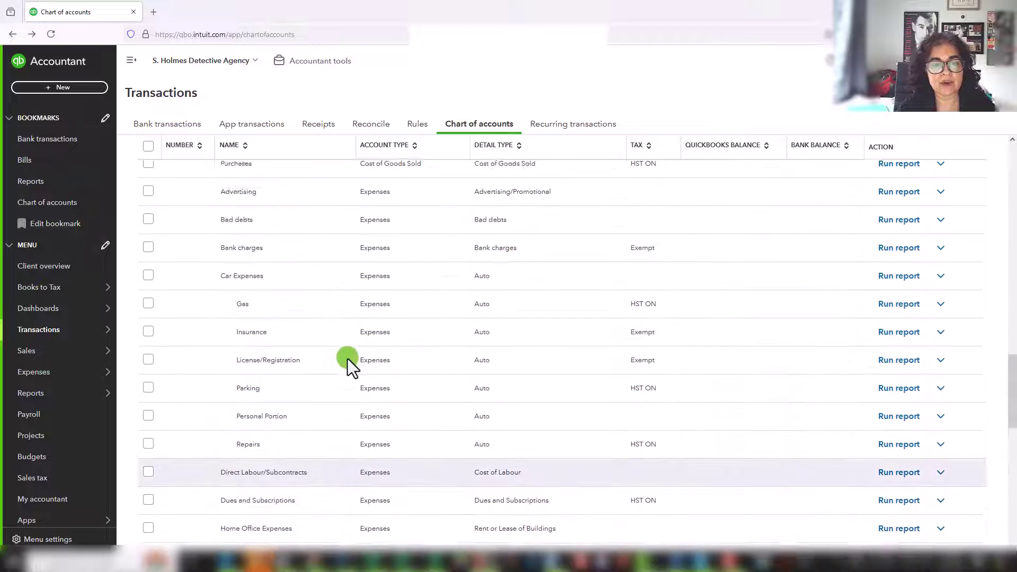
pyautogui.scroll(3, 347, 358)
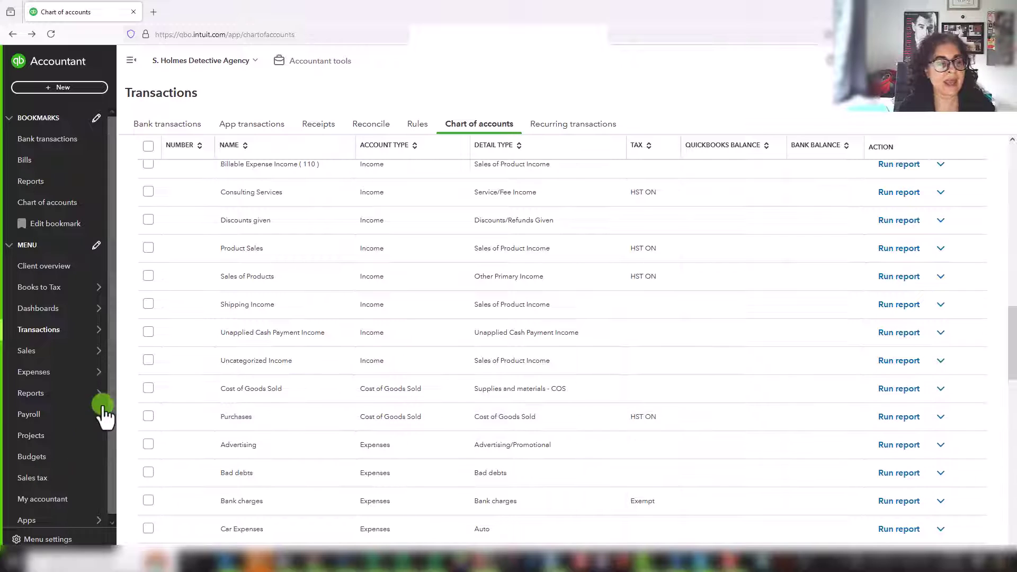
# - Open the Profit and Loss report from the Standard reports list
pyautogui.moveTo(90, 408)
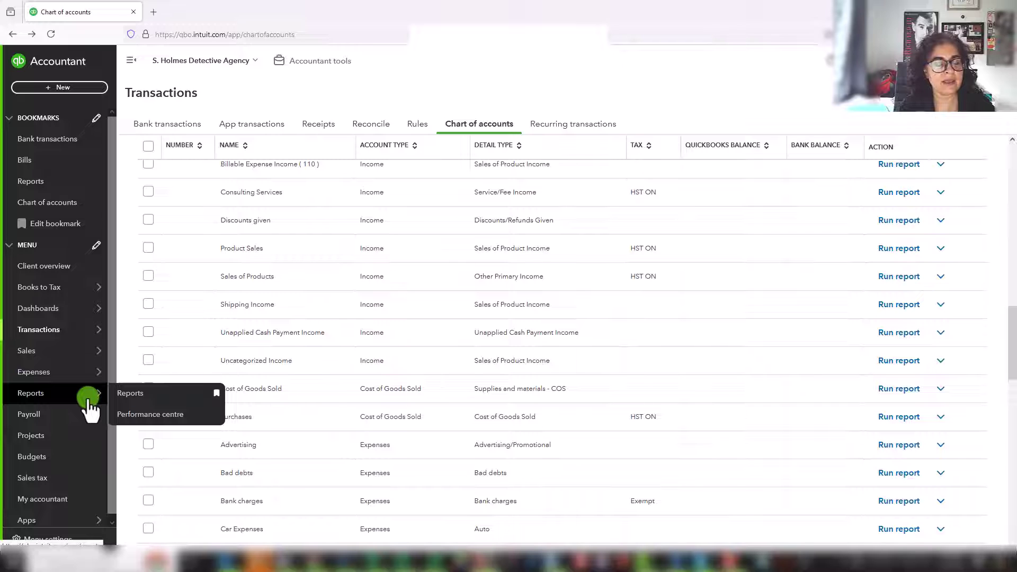
pyautogui.click(136, 398)
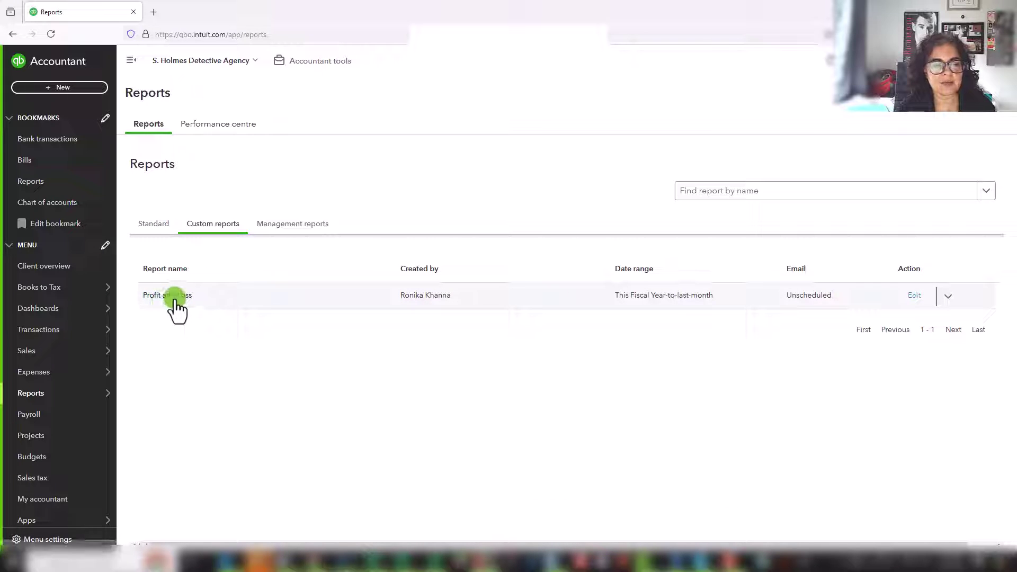
pyautogui.click(157, 227)
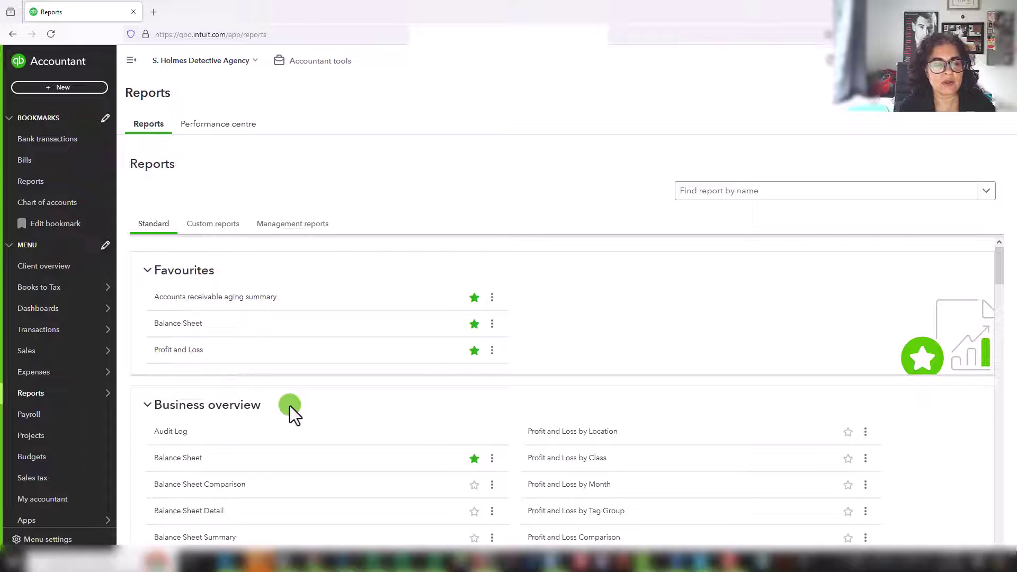
pyautogui.scroll(-3, 290, 408)
pyautogui.scroll(-1, 290, 407)
pyautogui.scroll(2, 294, 392)
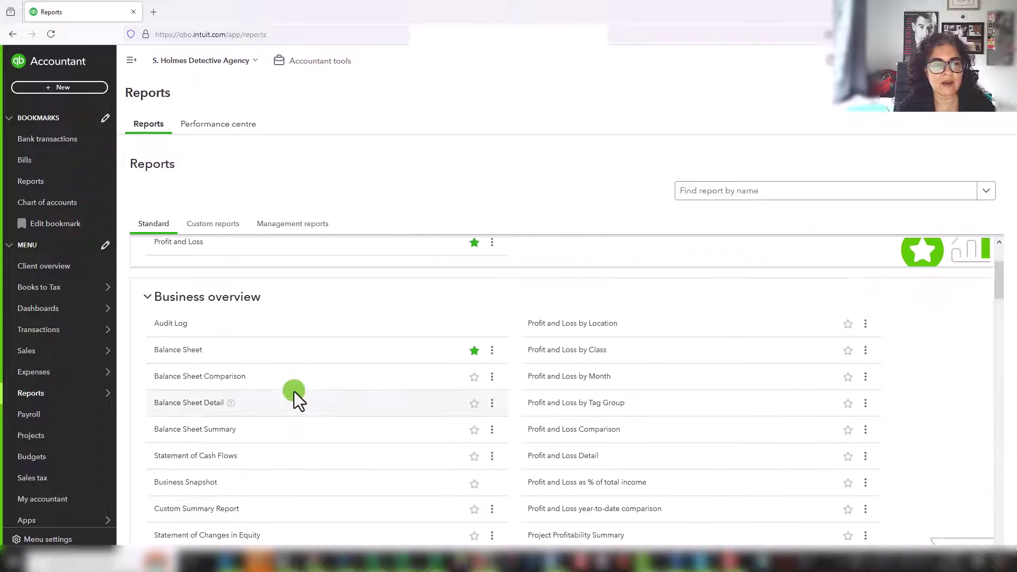
pyautogui.scroll(-1, 263, 375)
pyautogui.scroll(3, 190, 268)
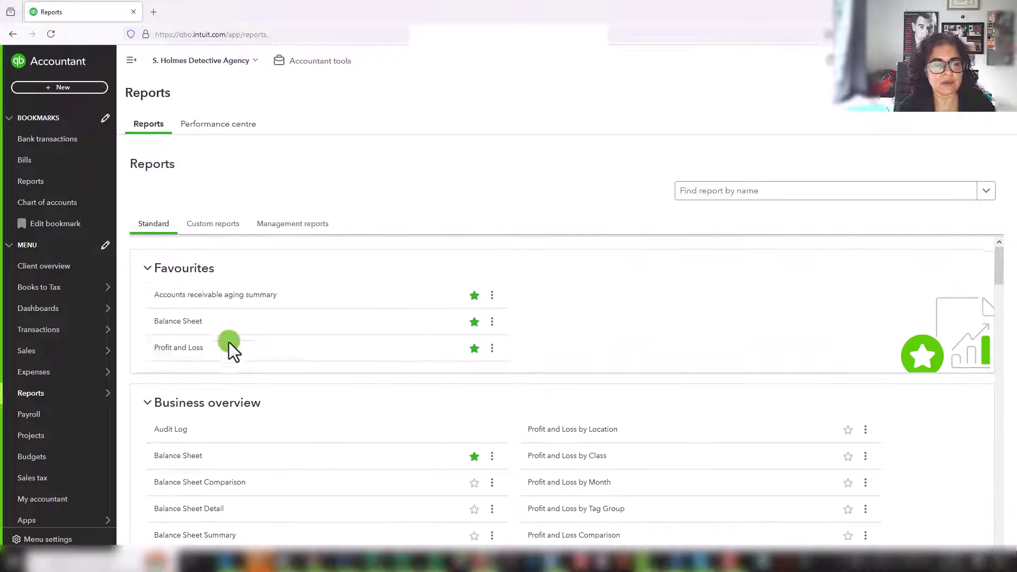
pyautogui.click(182, 351)
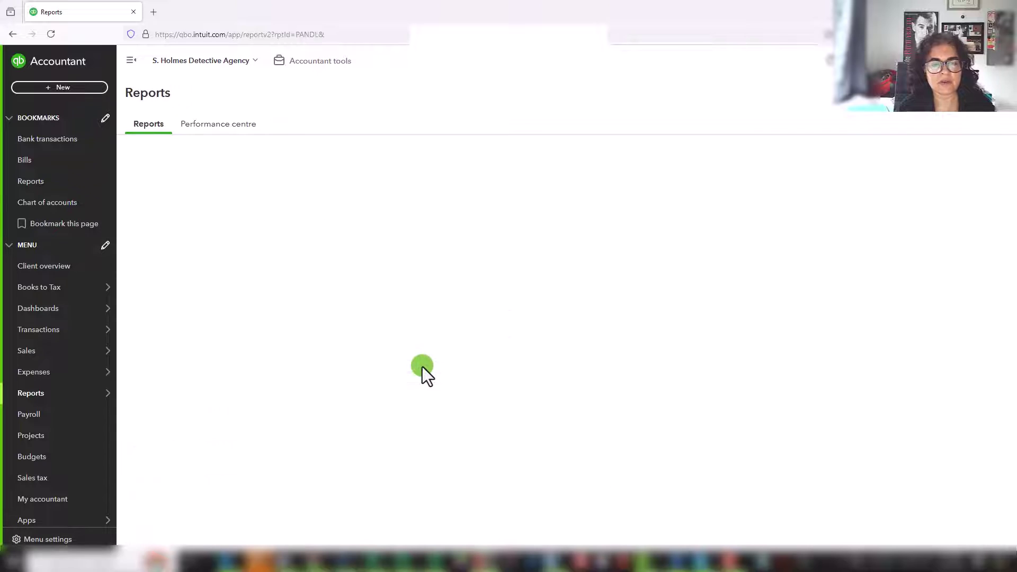
# - Set the report period to Last Fiscal Year (Dec 2022 – Nov 2023) and rerun the report
pyautogui.click(214, 205)
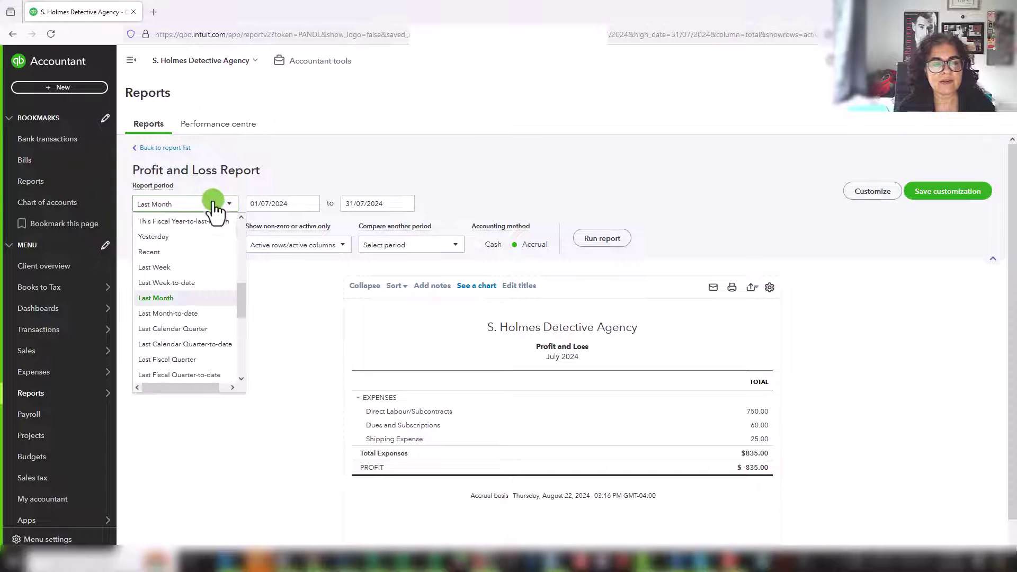
pyautogui.scroll(-5, 206, 316)
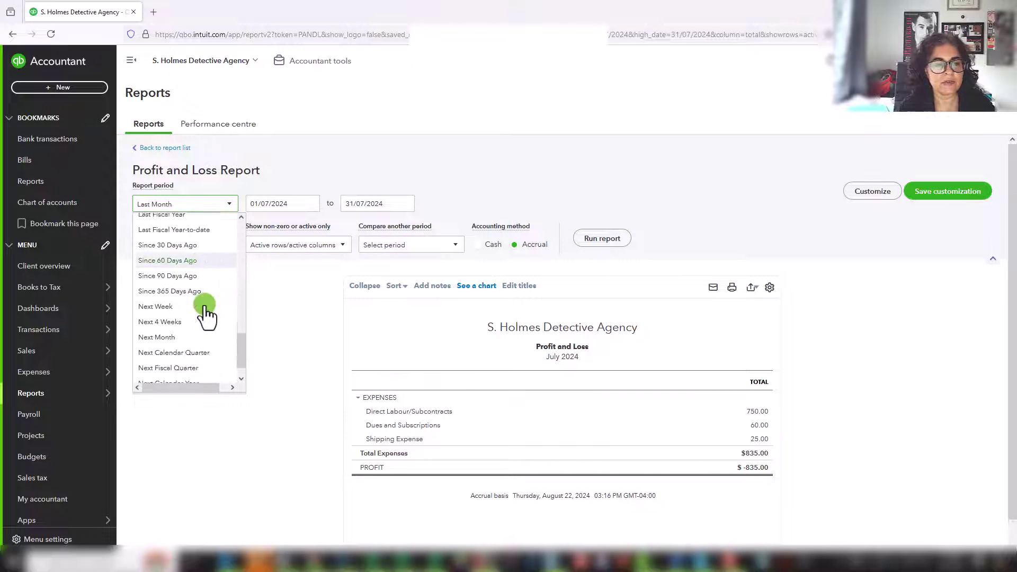
pyautogui.scroll(3, 206, 316)
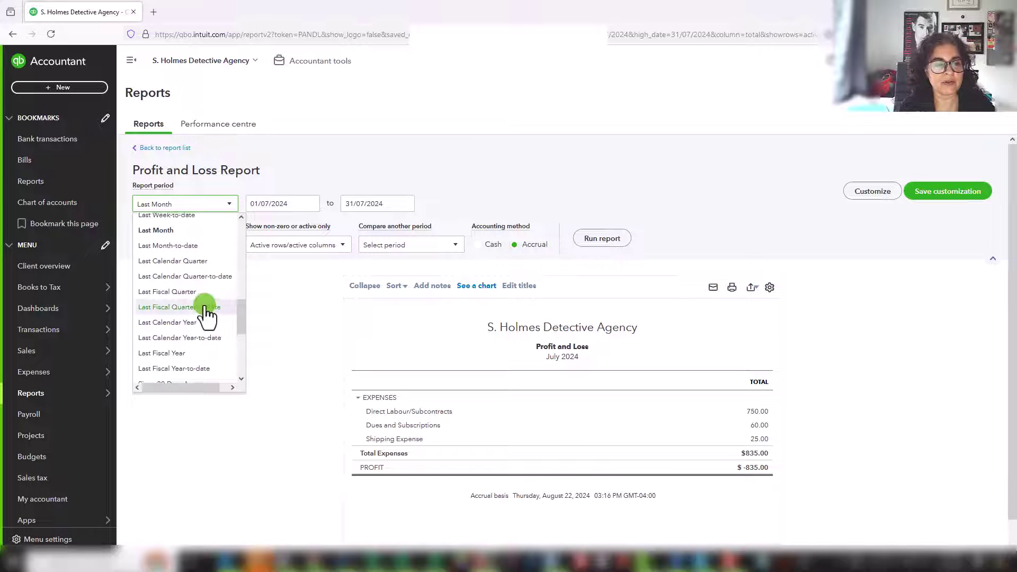
pyautogui.click(172, 356)
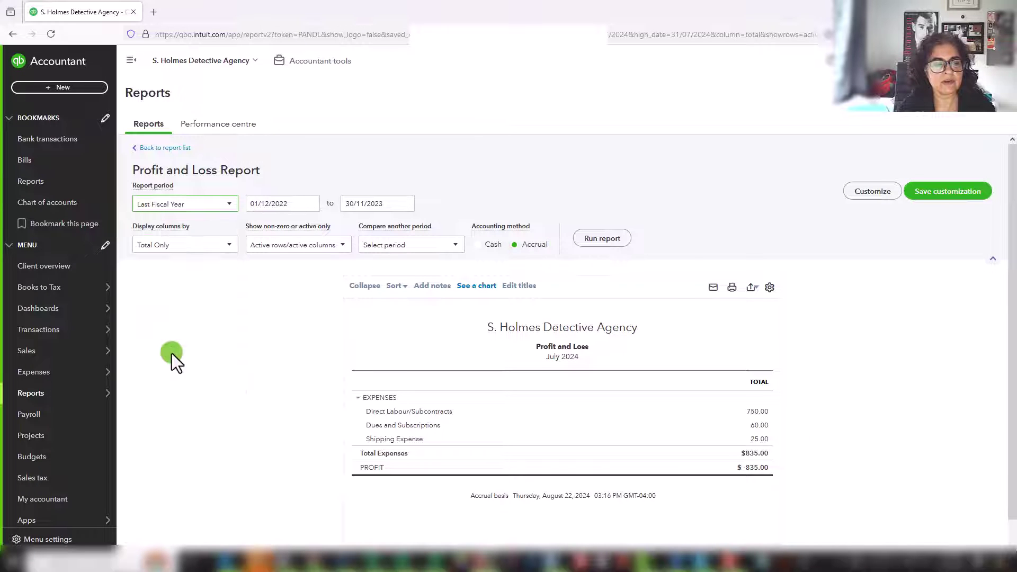
pyautogui.click(604, 238)
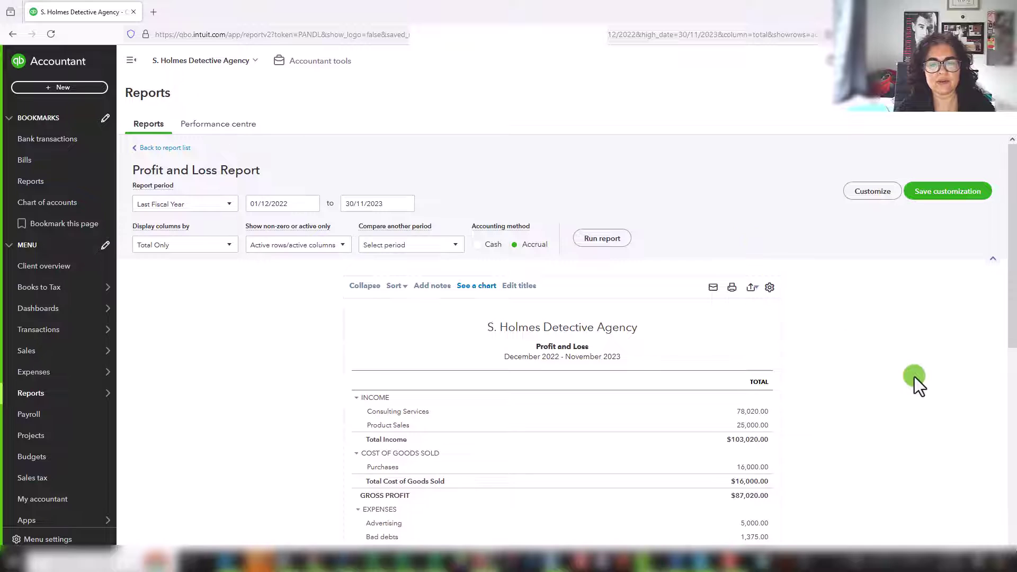
pyautogui.scroll(-5, 915, 377)
pyautogui.scroll(1, 913, 375)
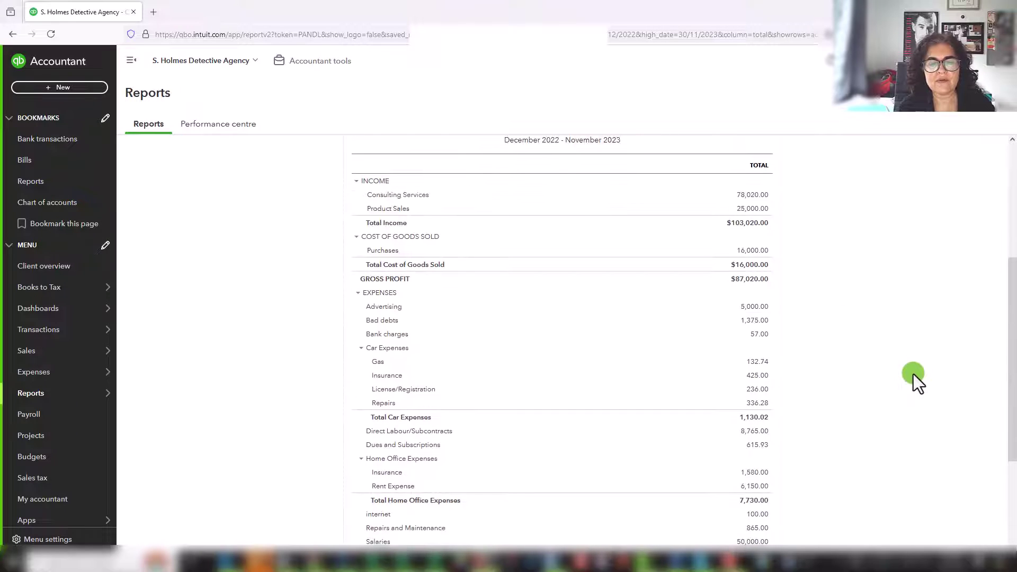
pyautogui.scroll(3, 913, 374)
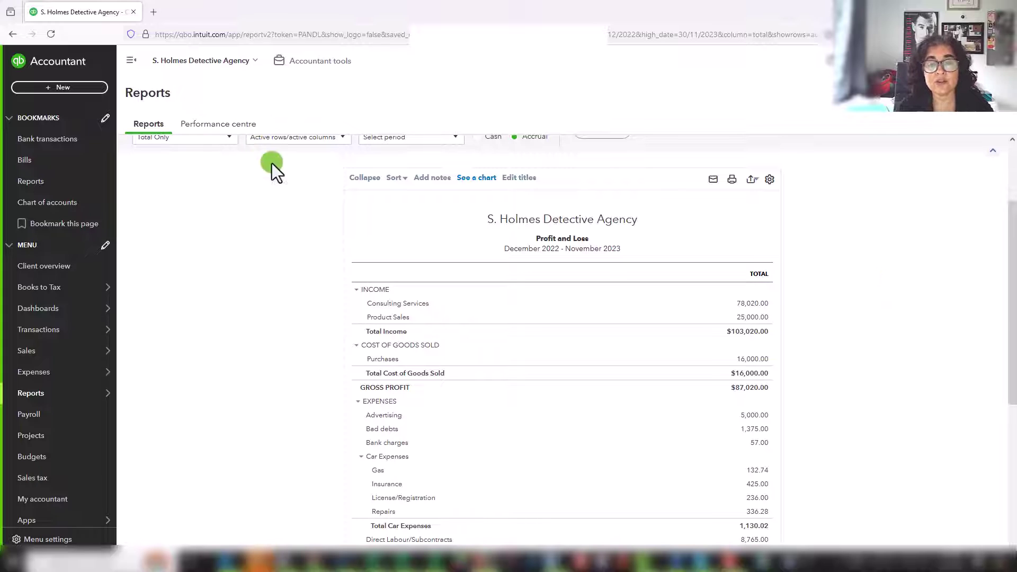
pyautogui.moveTo(478, 223); pyautogui.dragTo(639, 225)
pyautogui.click(641, 230)
pyautogui.moveTo(482, 230); pyautogui.dragTo(668, 221)
pyautogui.click(668, 221)
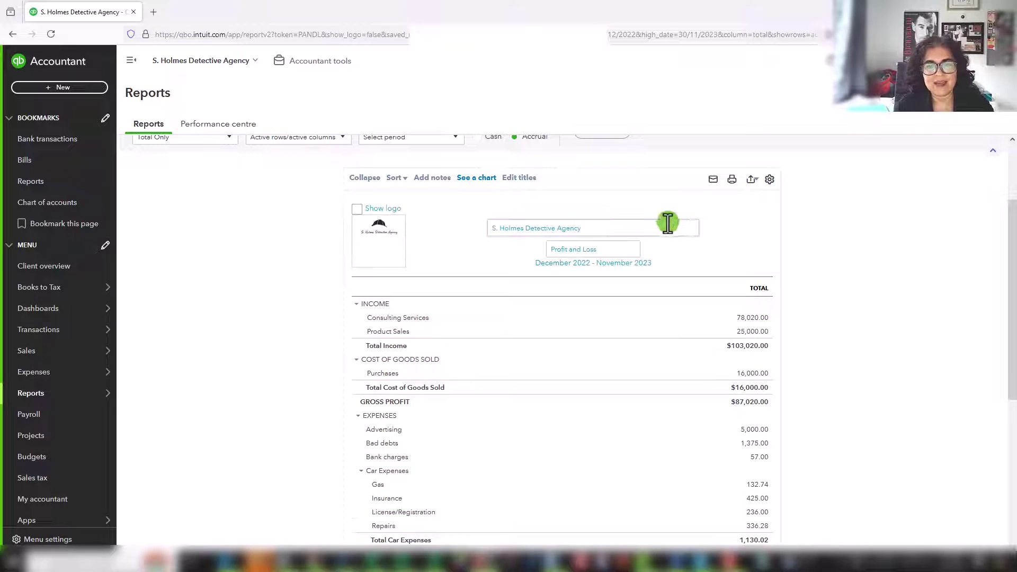
pyautogui.click(827, 249)
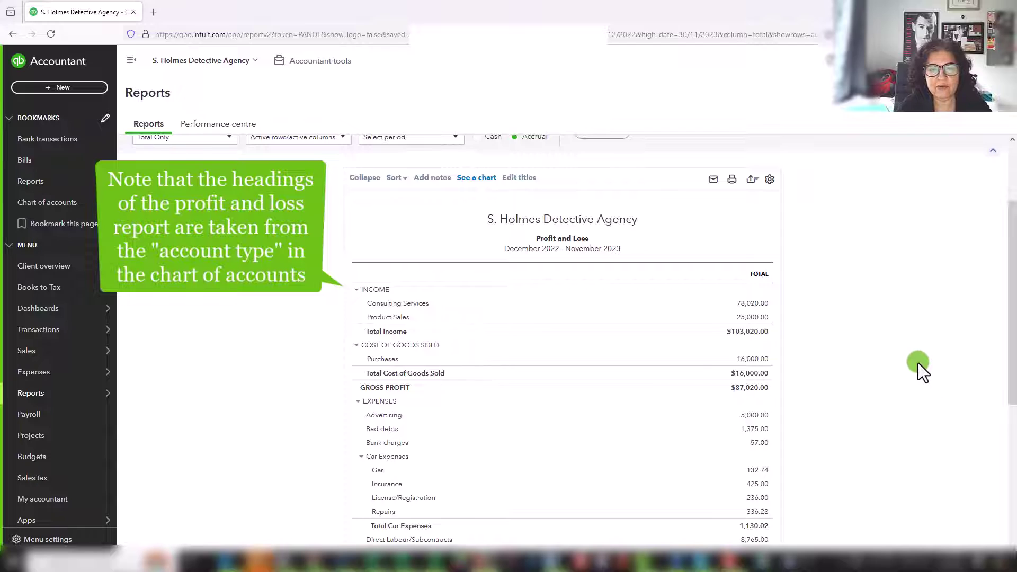
pyautogui.scroll(-1, 922, 371)
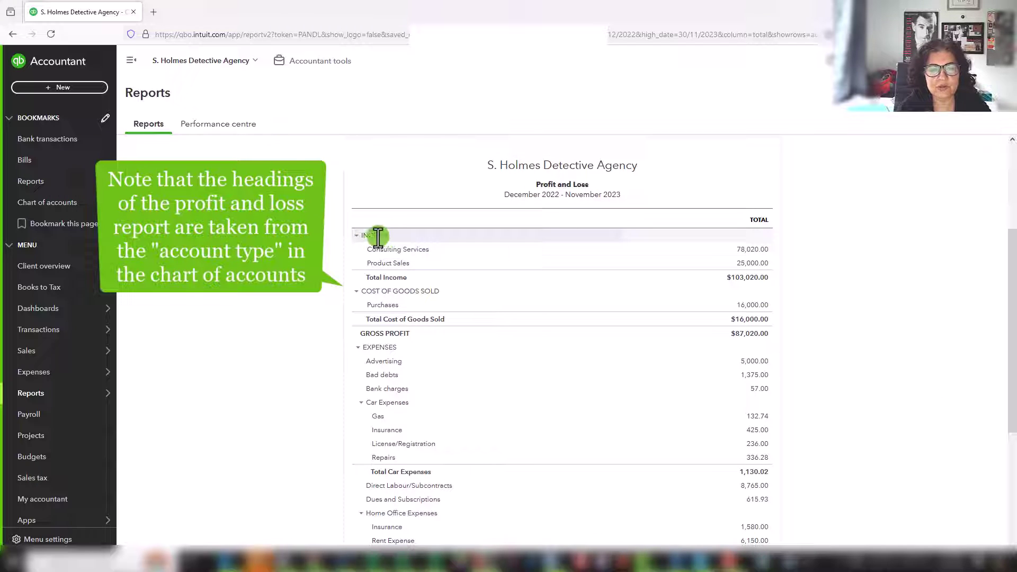
pyautogui.scroll(1, 379, 237)
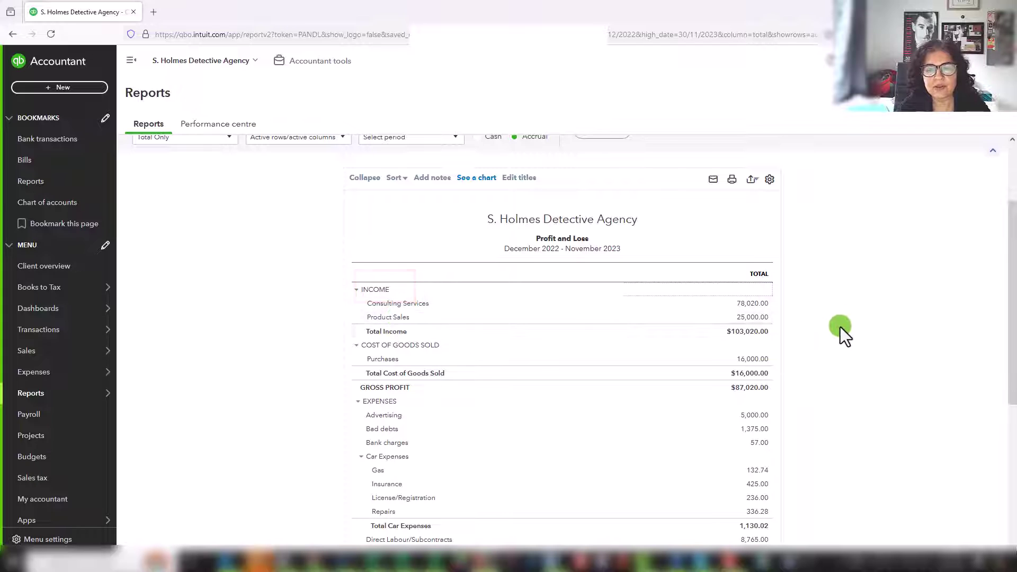
pyautogui.scroll(2, 877, 345)
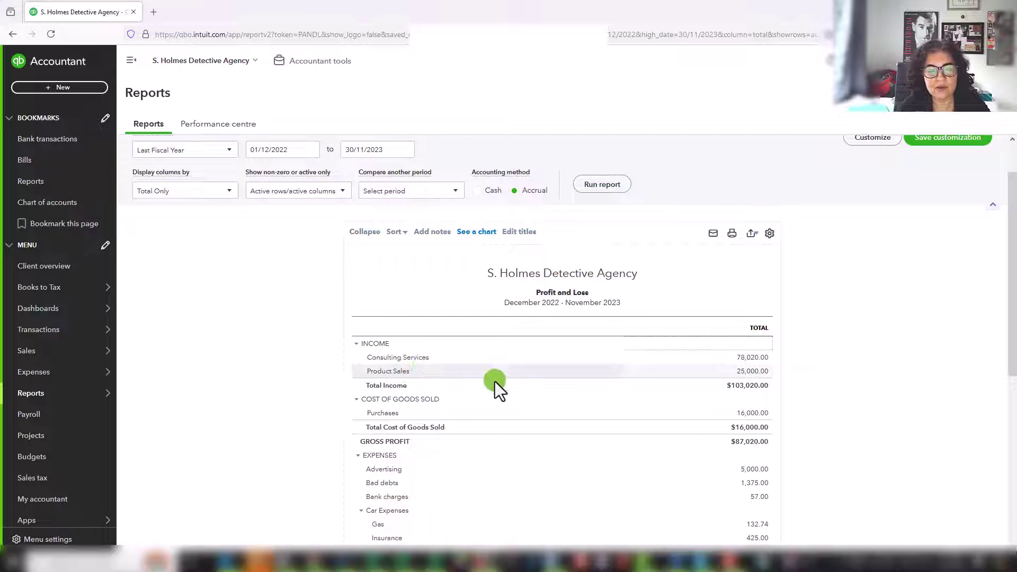
pyautogui.scroll(-1, 499, 379)
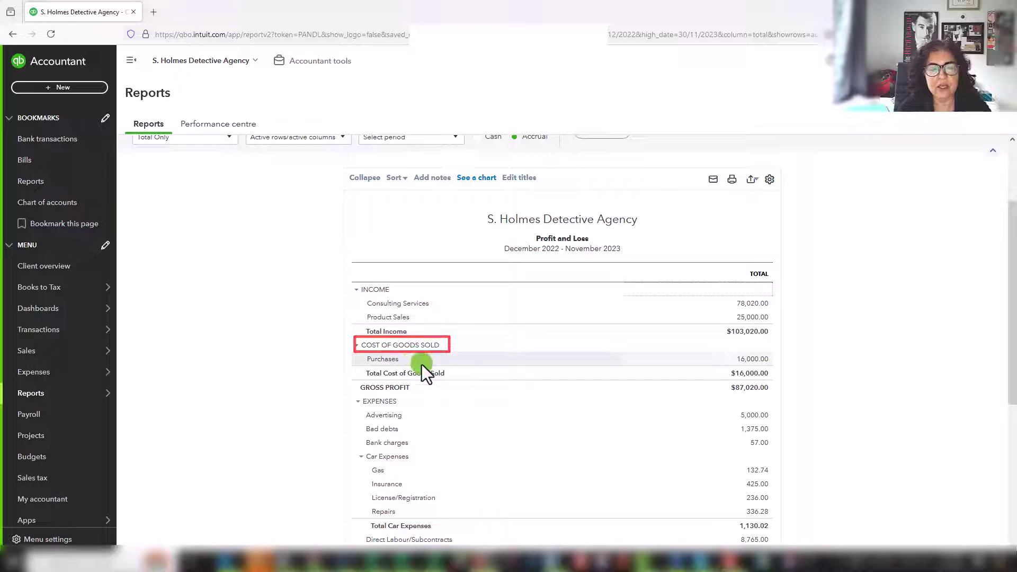
pyautogui.scroll(-2, 424, 366)
pyautogui.click(373, 292)
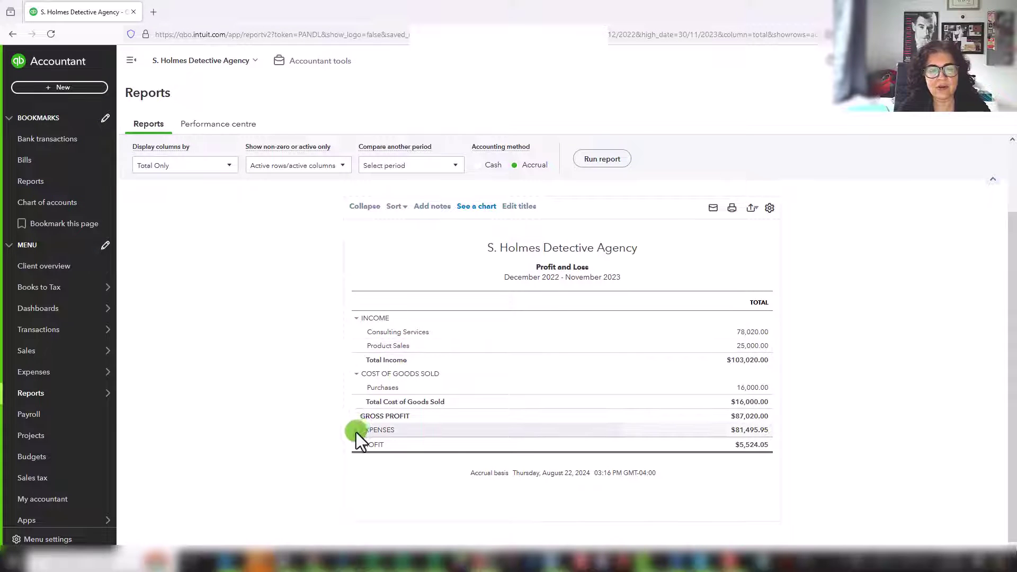
pyautogui.click(357, 431)
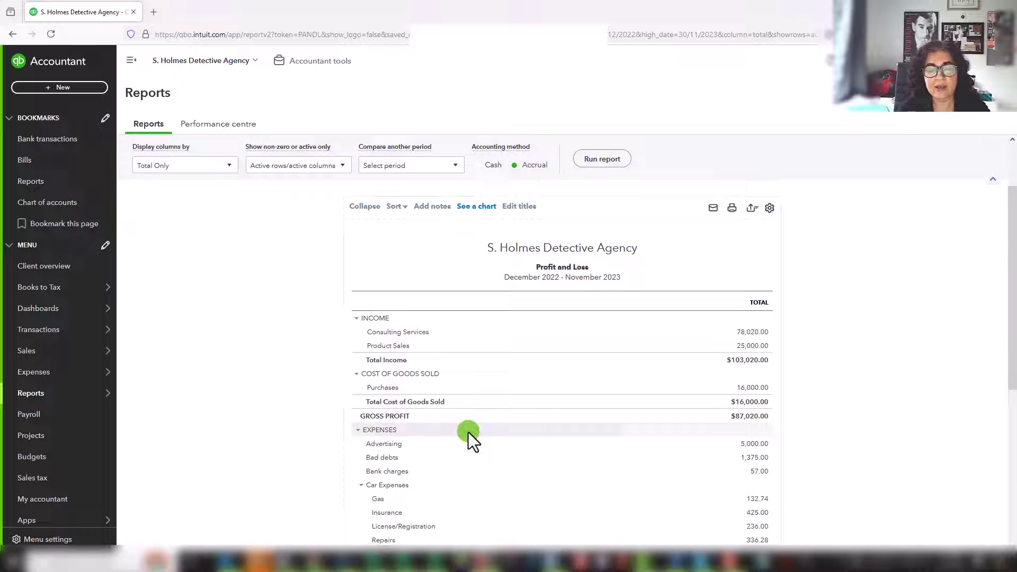
pyautogui.scroll(-3, 468, 433)
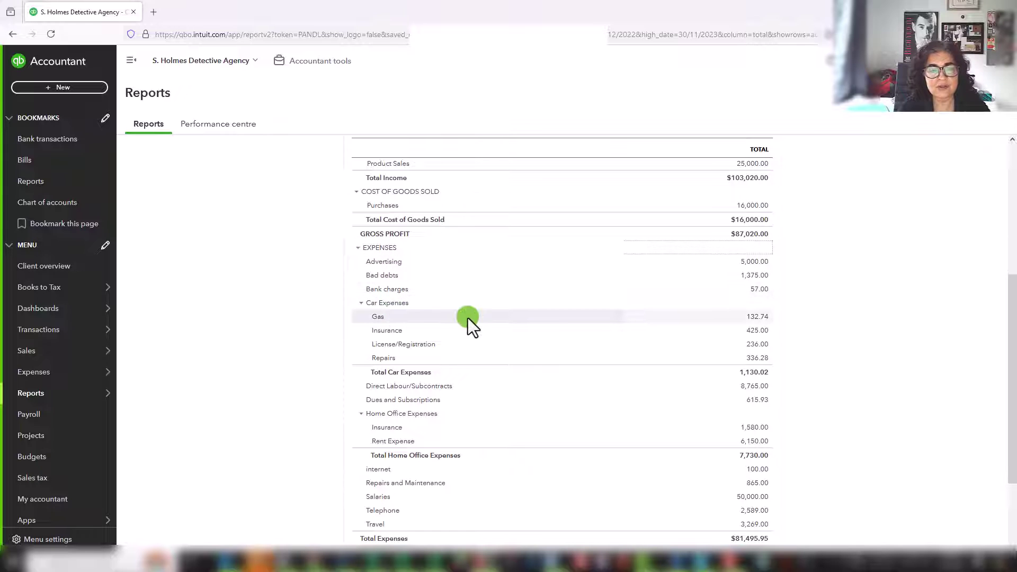
pyautogui.scroll(-1, 469, 317)
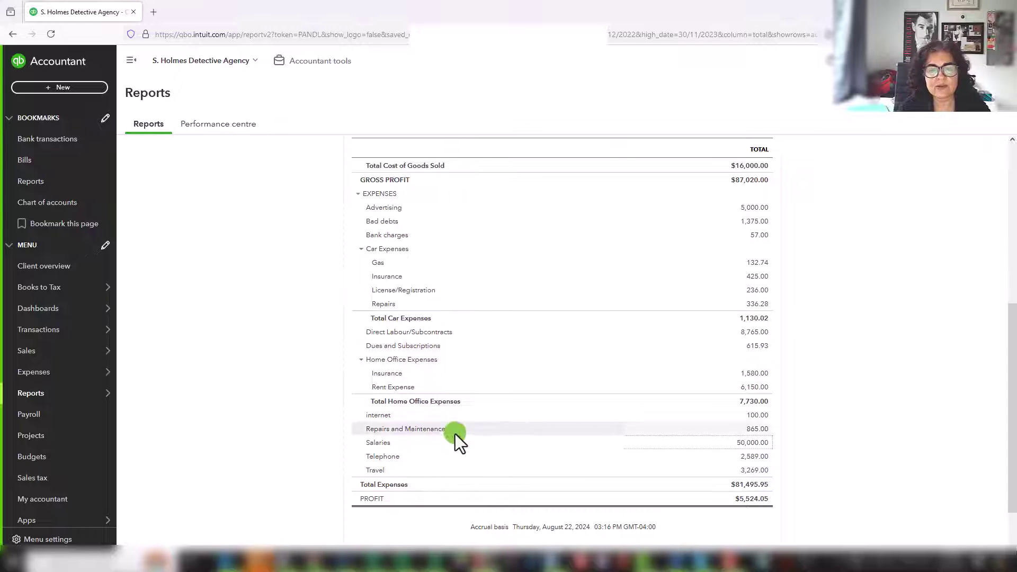
pyautogui.scroll(3, 455, 435)
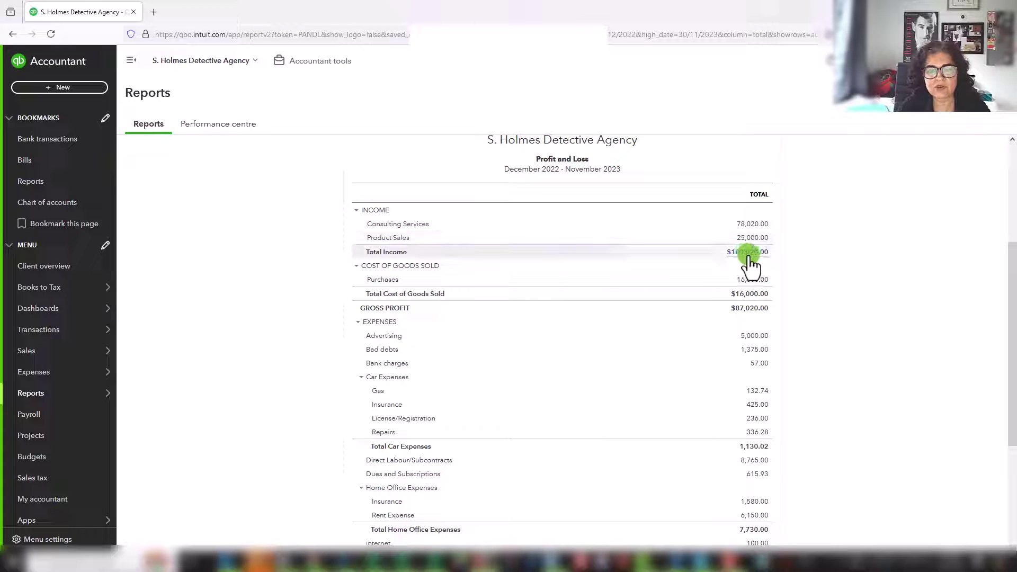
pyautogui.scroll(-2, 252, 367)
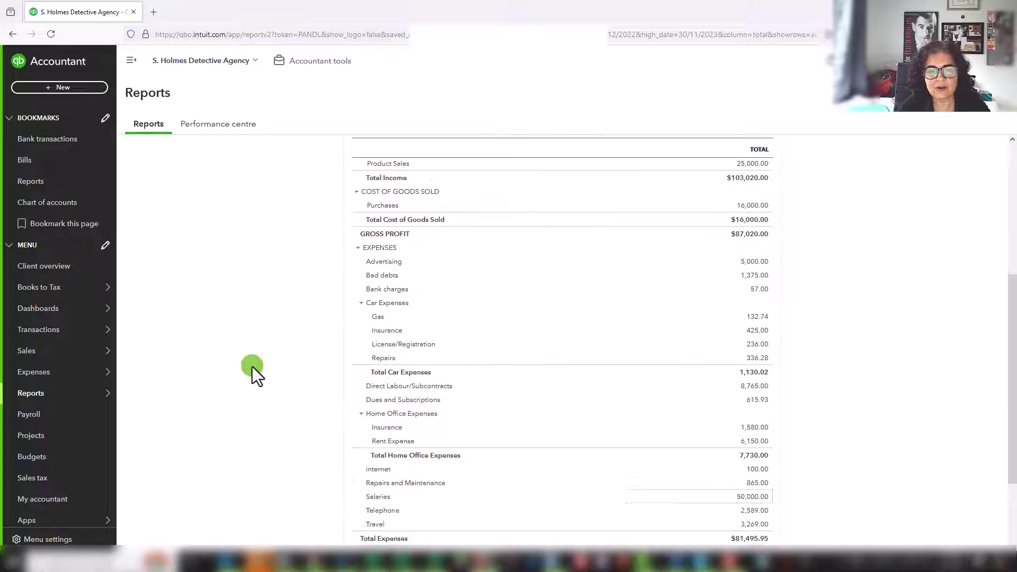
pyautogui.scroll(2, 252, 367)
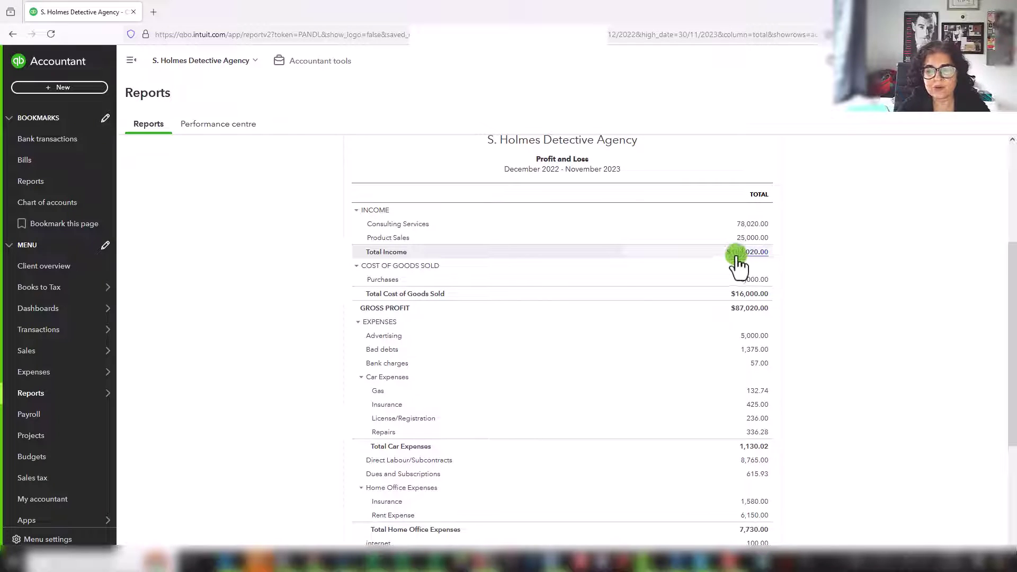
pyautogui.scroll(1, 618, 245)
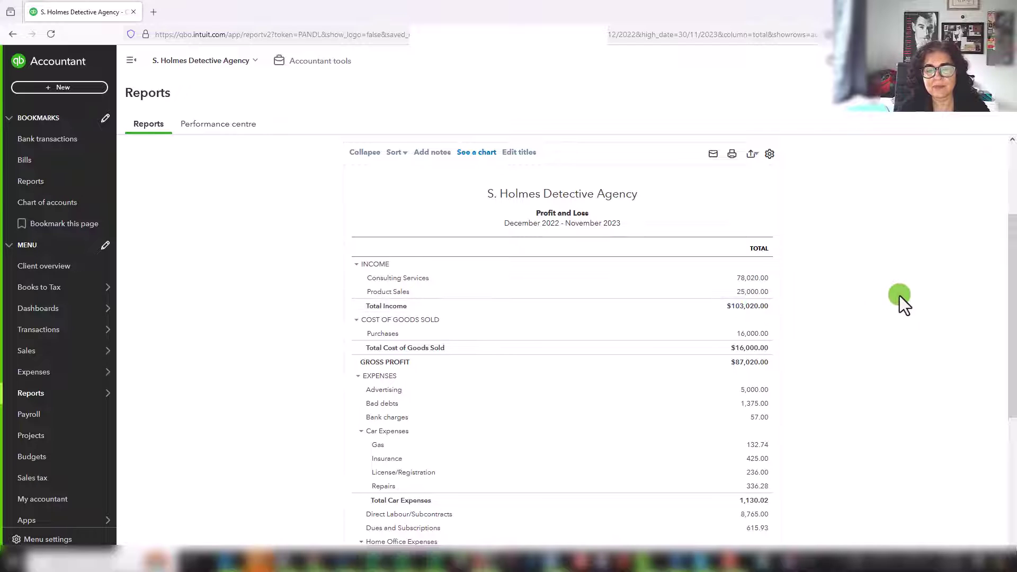
pyautogui.scroll(-1, 900, 298)
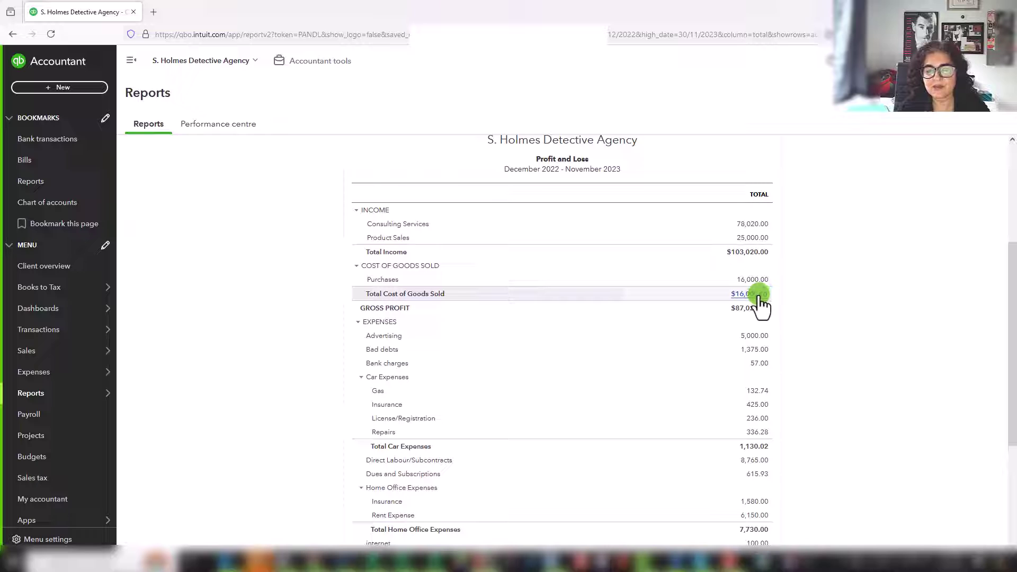
pyautogui.scroll(-3, 868, 292)
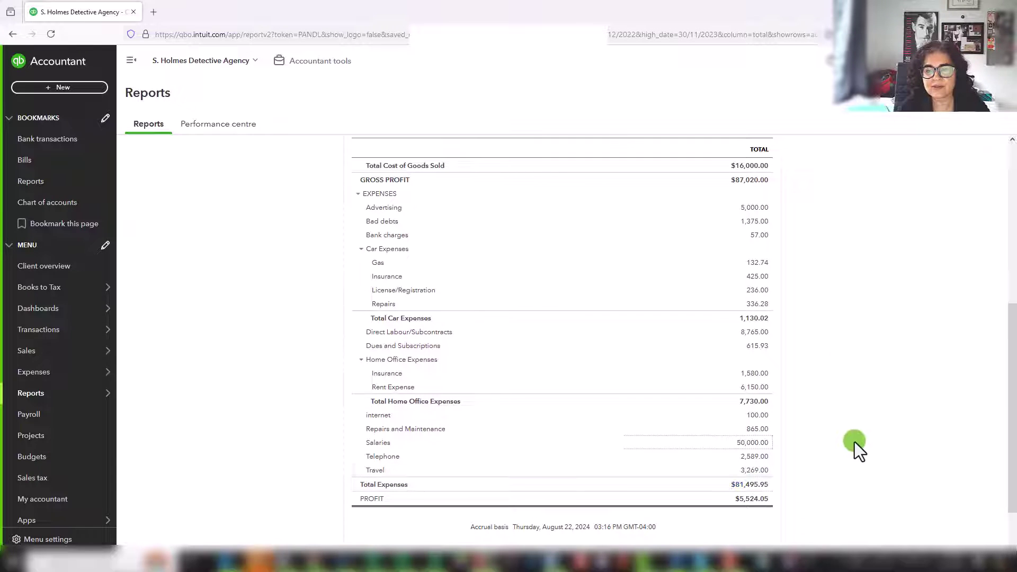
pyautogui.scroll(-1, 854, 441)
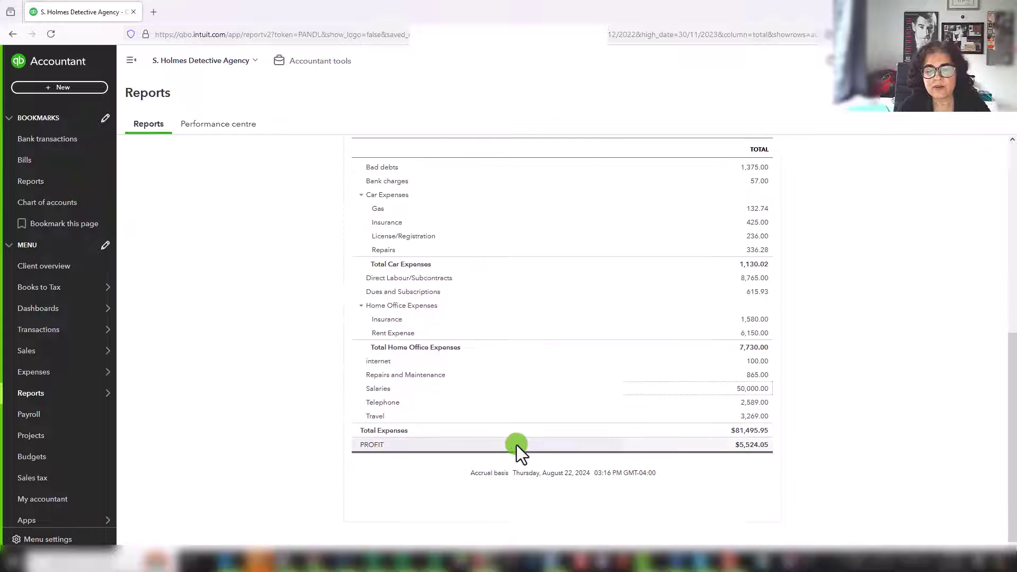
pyautogui.scroll(4, 789, 425)
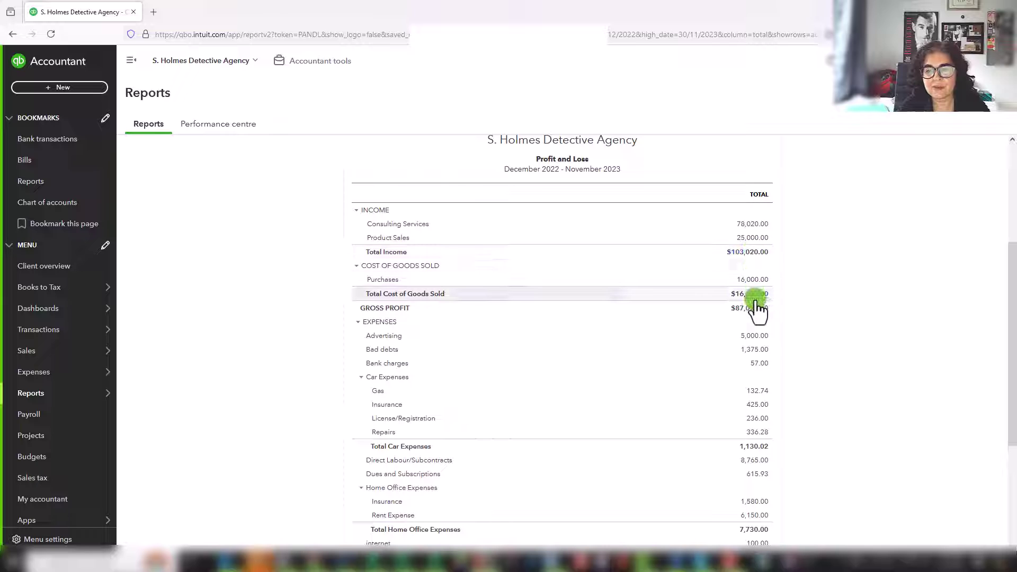
pyautogui.scroll(-2, 837, 327)
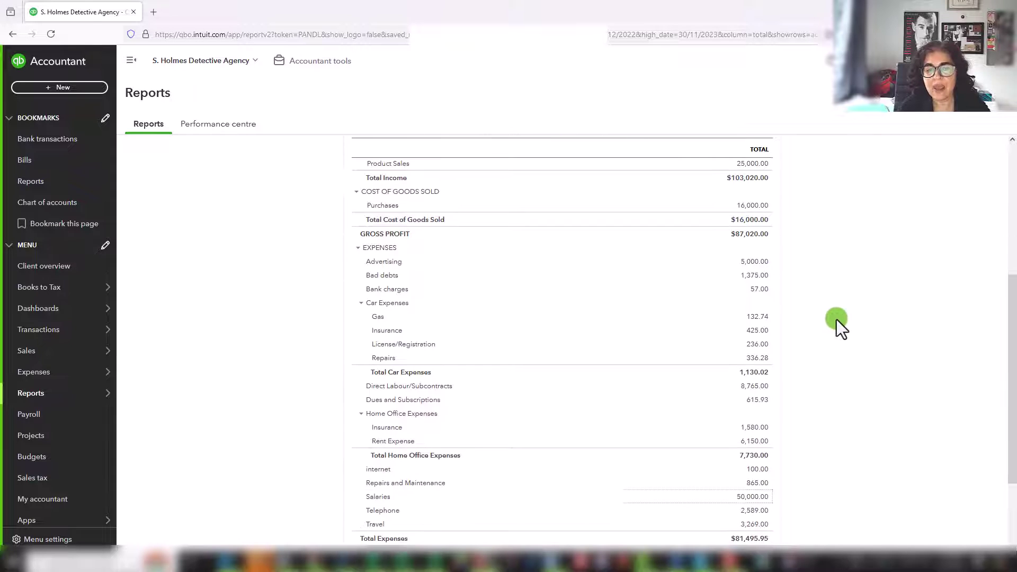
pyautogui.scroll(-1, 837, 320)
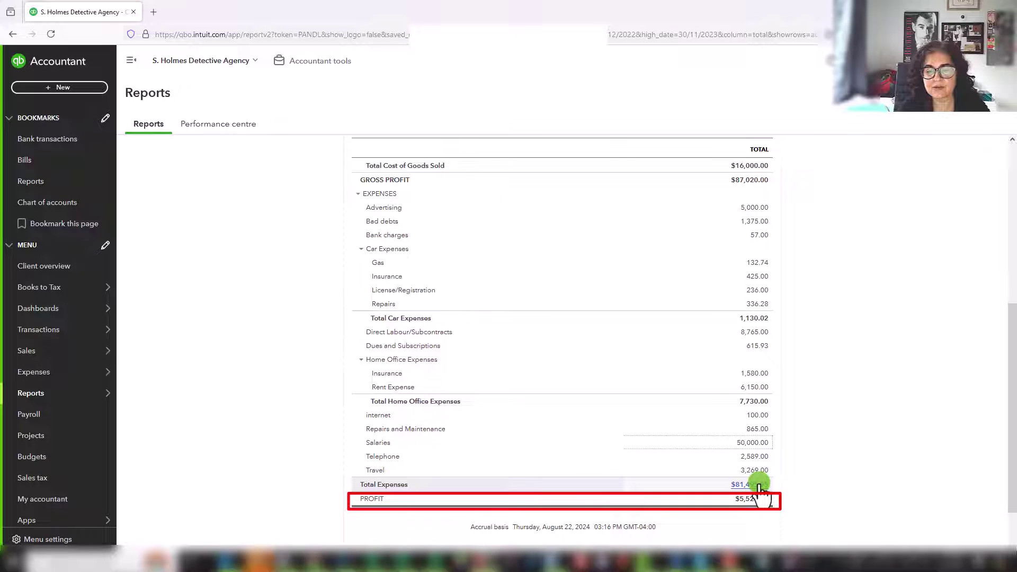
pyautogui.scroll(3, 897, 397)
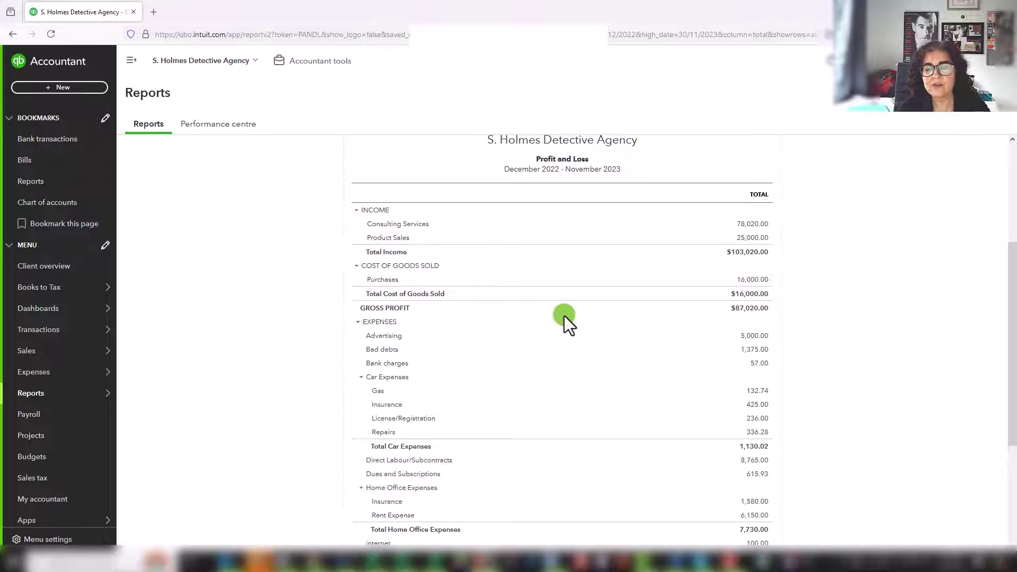
pyautogui.scroll(-3, 565, 316)
pyautogui.scroll(2, 749, 284)
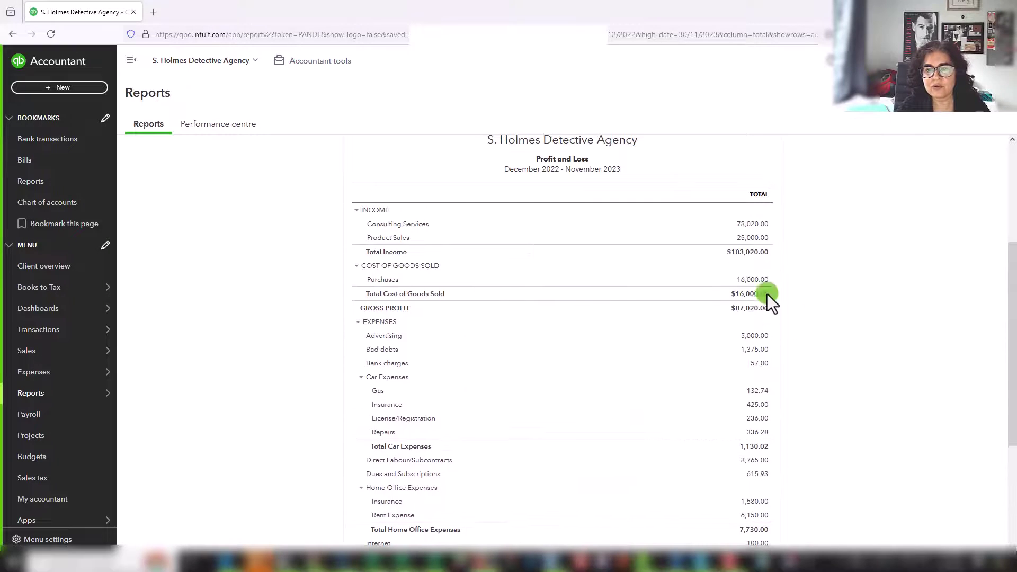
pyautogui.scroll(-4, 840, 300)
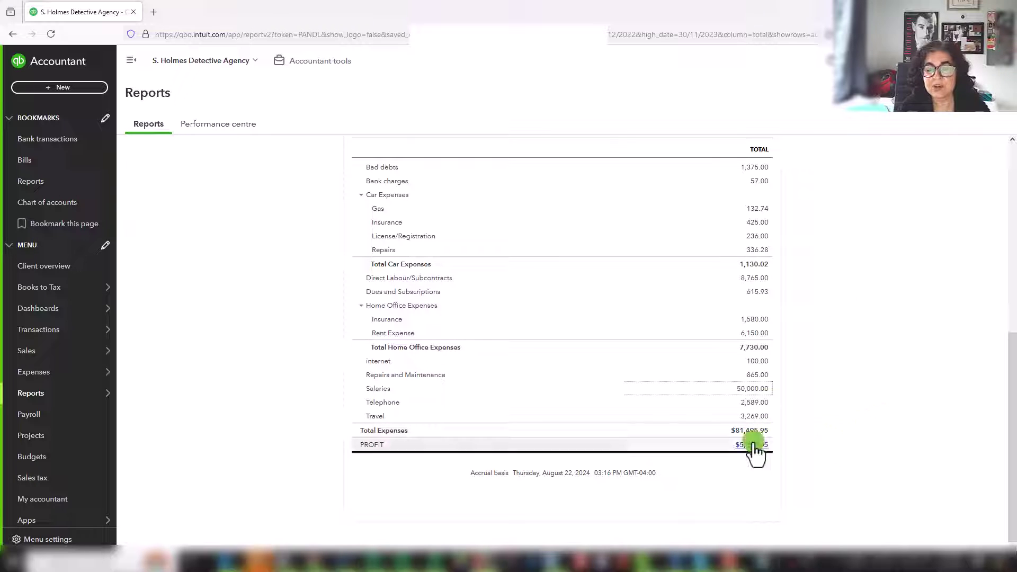
pyautogui.scroll(3, 861, 415)
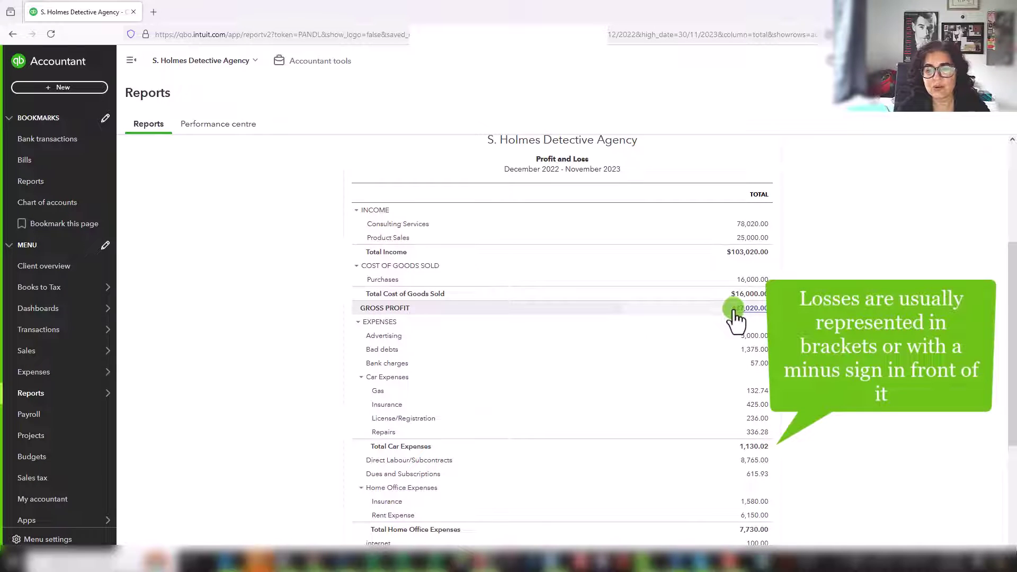
pyautogui.scroll(-4, 816, 456)
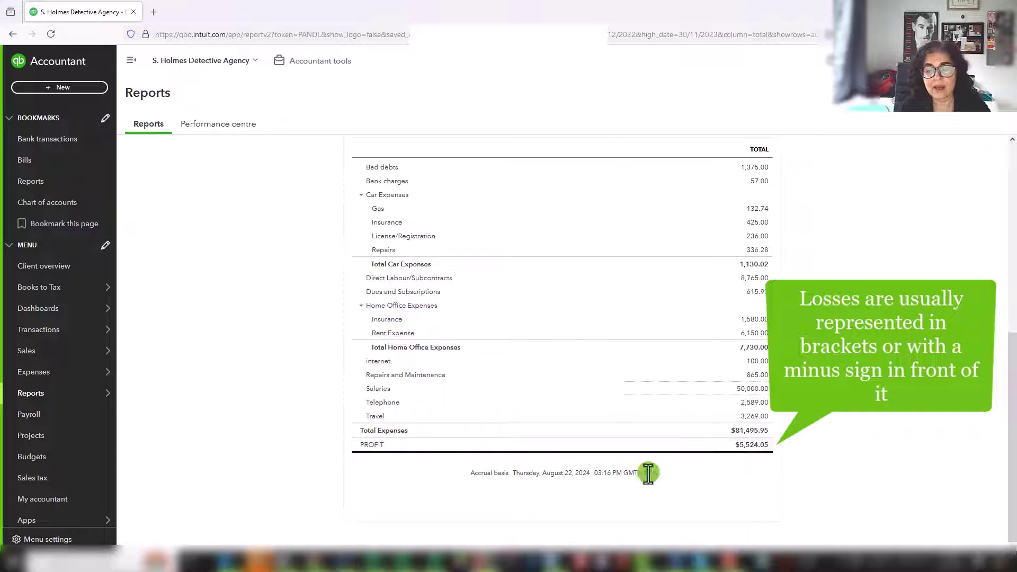
pyautogui.scroll(2, 903, 424)
pyautogui.scroll(4, 904, 424)
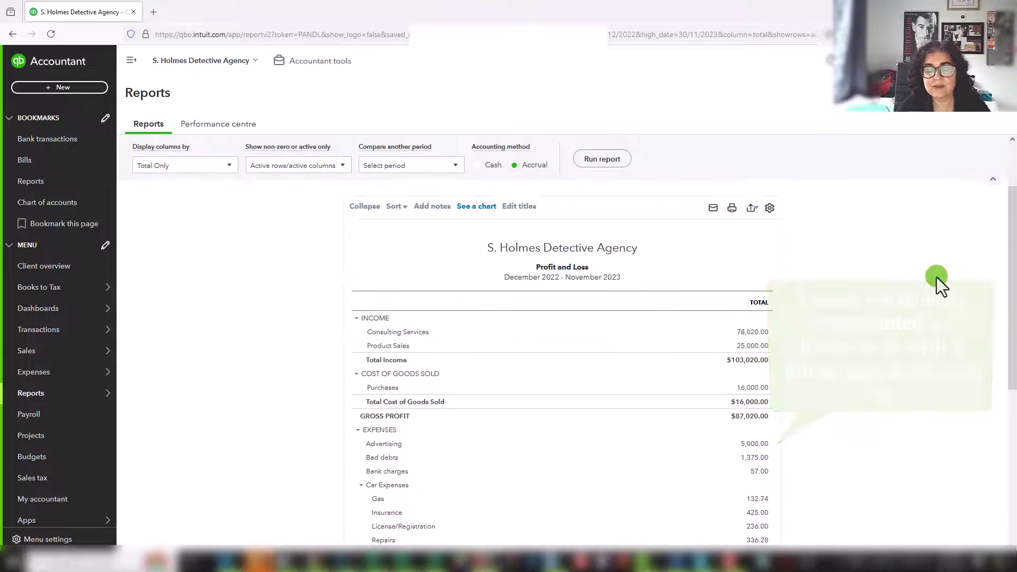
pyautogui.scroll(-2, 922, 382)
pyautogui.scroll(-4, 933, 367)
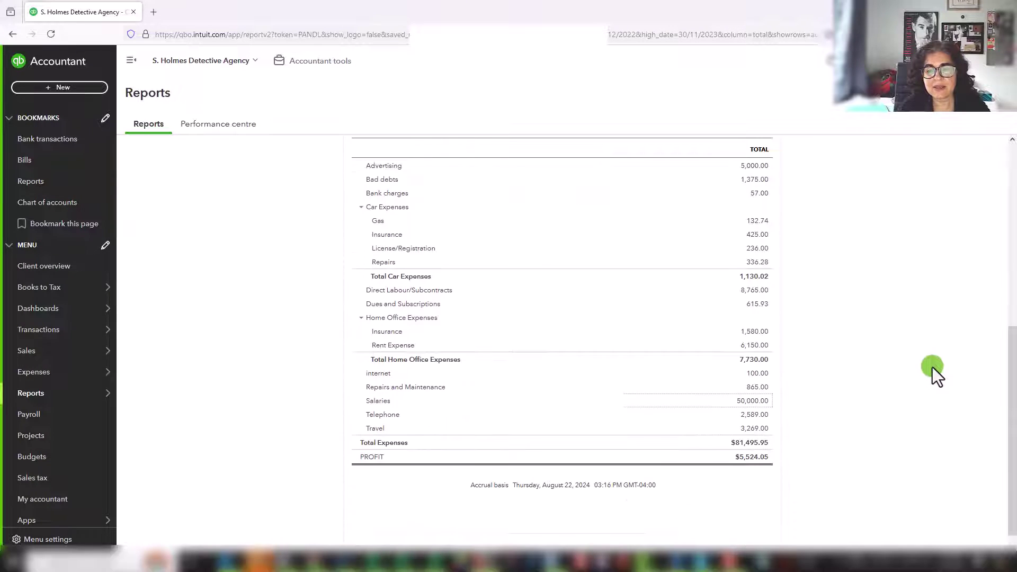
pyautogui.scroll(4, 935, 358)
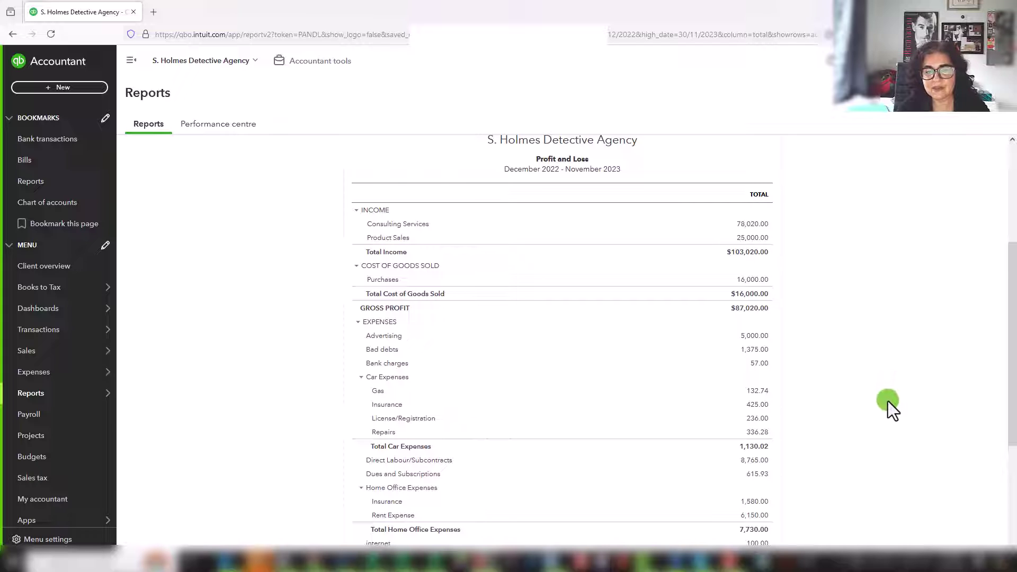
pyautogui.scroll(-3, 887, 401)
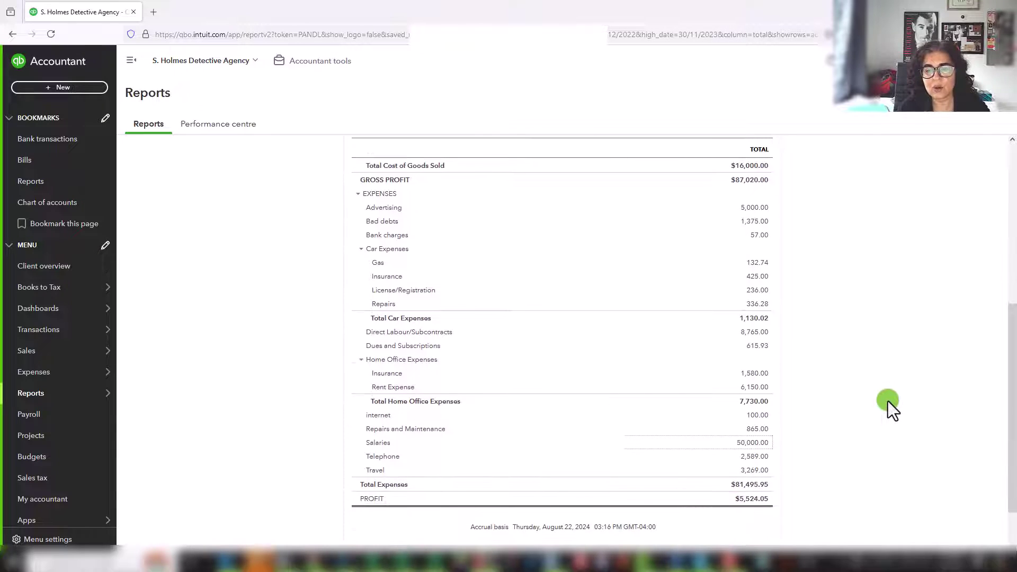
pyautogui.scroll(4, 888, 402)
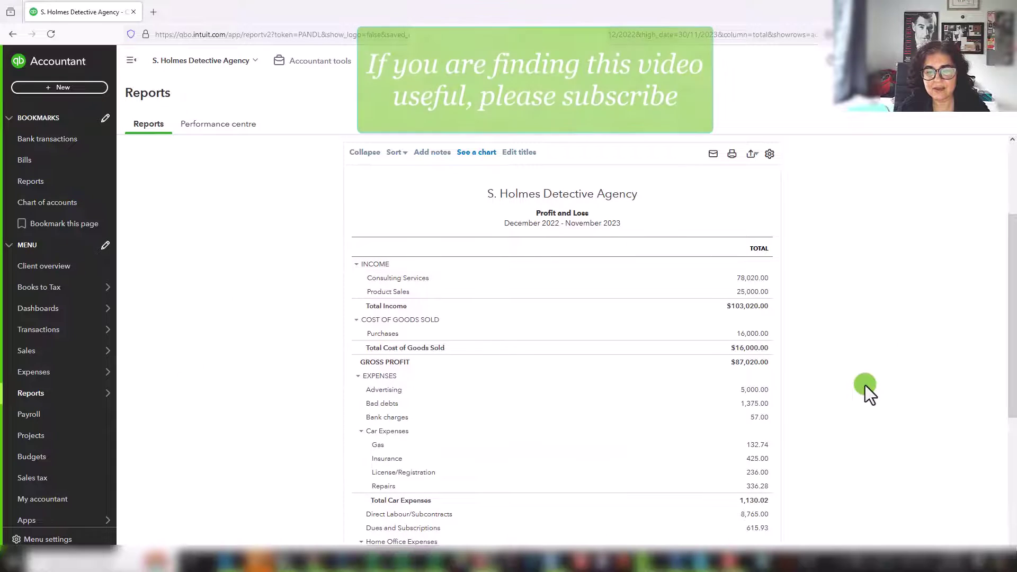
# - Add a Previous year (PY) comparison column for Dec. 2021 – Nov. 2022, showing $40,000.00 income
pyautogui.scroll(-1, 866, 386)
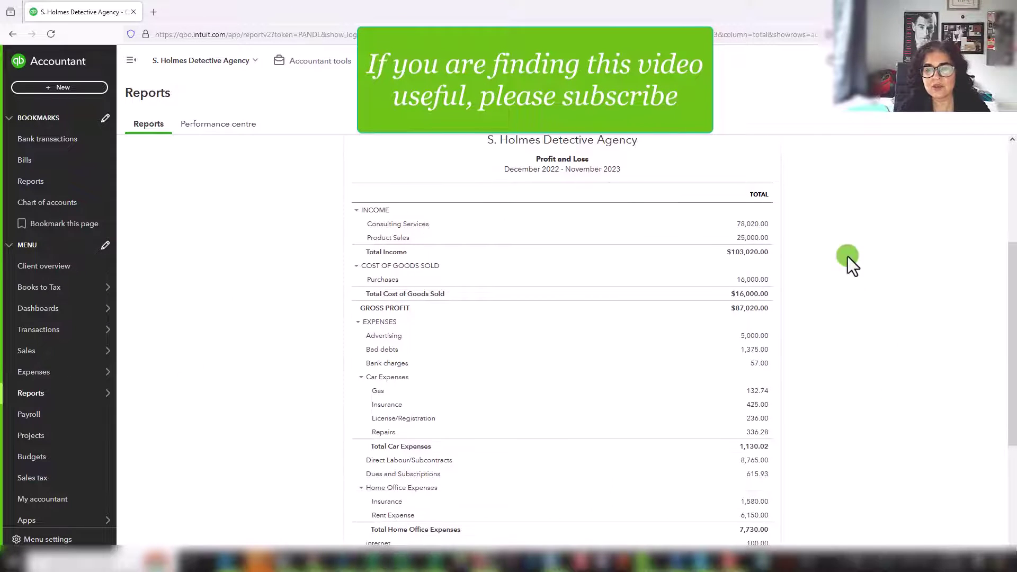
pyautogui.scroll(2, 895, 295)
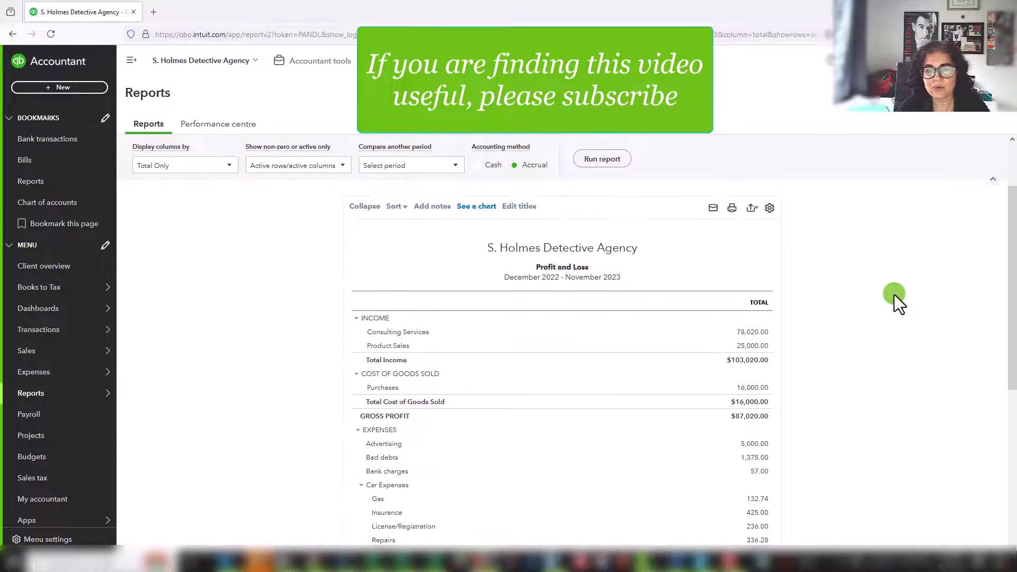
pyautogui.scroll(2, 894, 296)
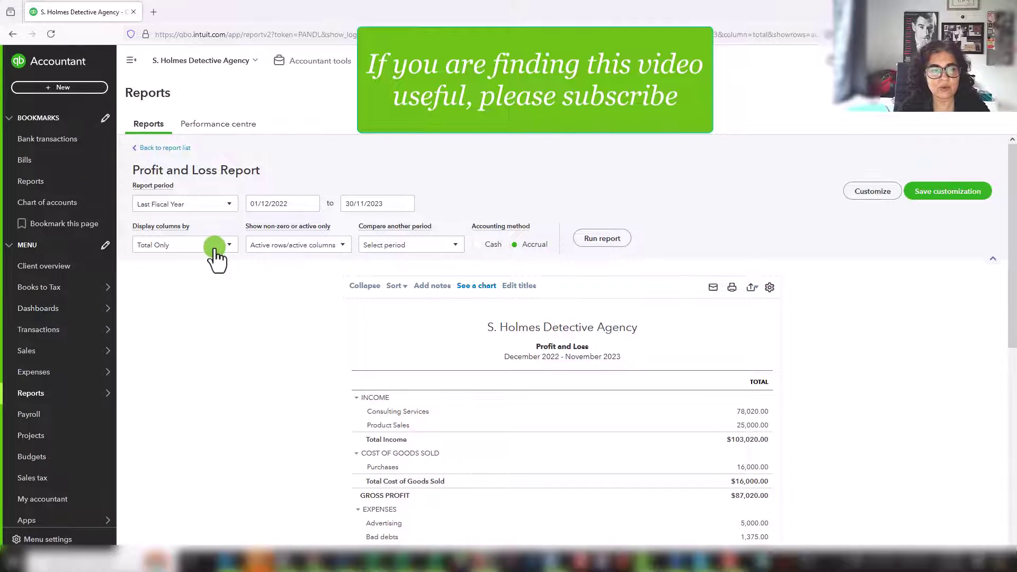
pyautogui.click(424, 247)
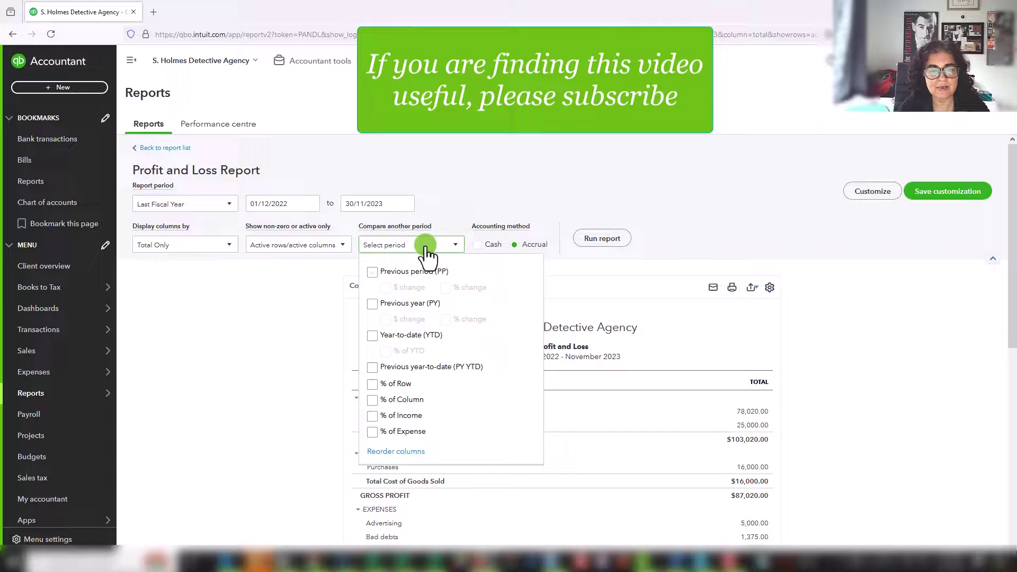
pyautogui.click(372, 304)
pyautogui.scroll(-5, 607, 237)
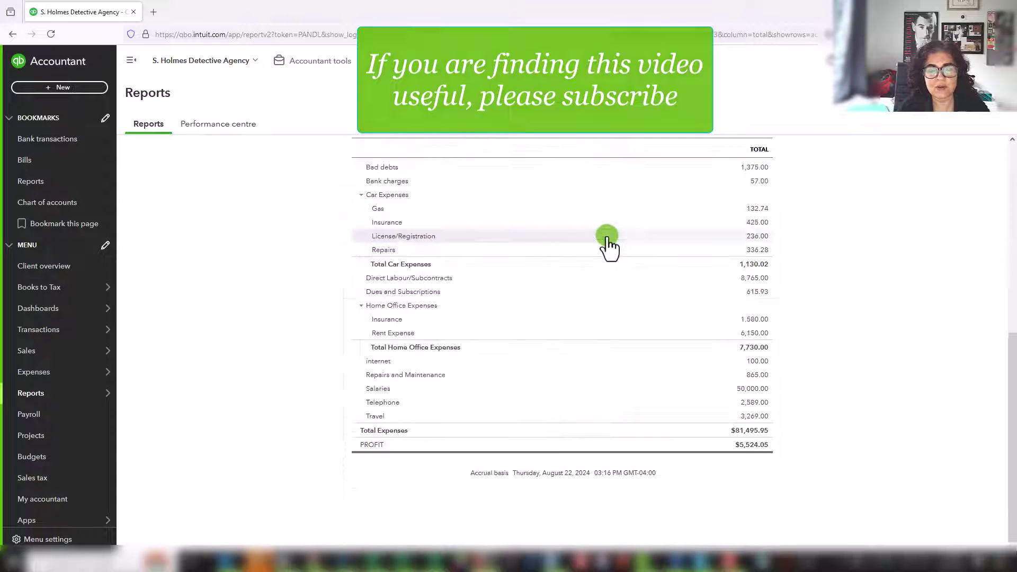
pyautogui.scroll(5, 877, 259)
pyautogui.scroll(-2, 692, 291)
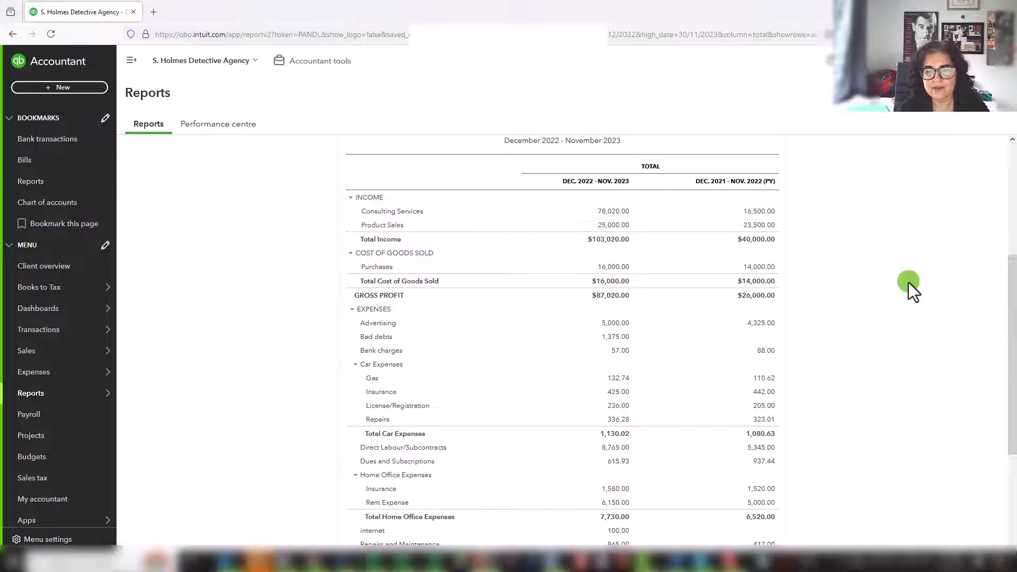
pyautogui.scroll(-3, 908, 283)
pyautogui.scroll(1, 907, 280)
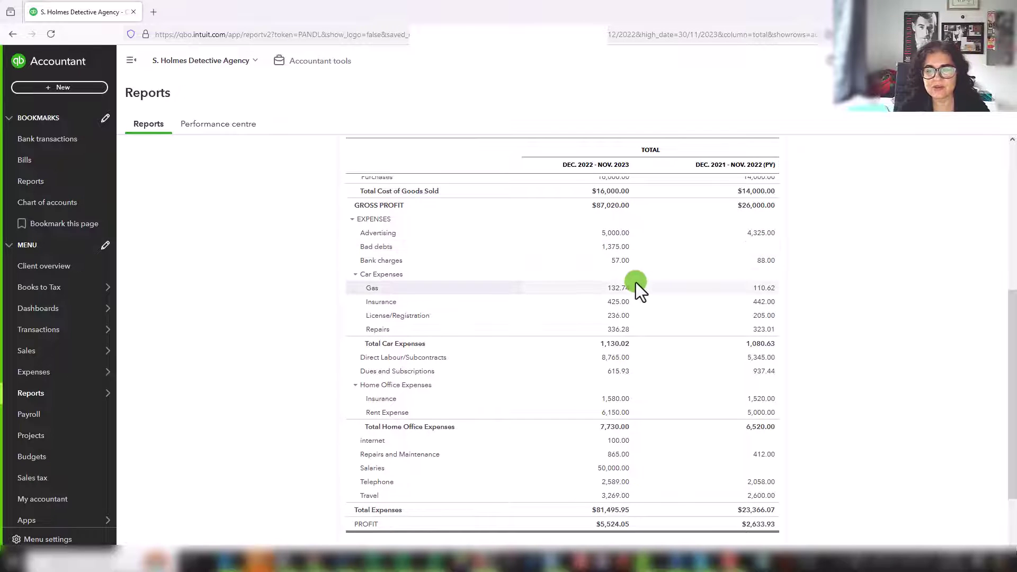
pyautogui.scroll(-1, 636, 282)
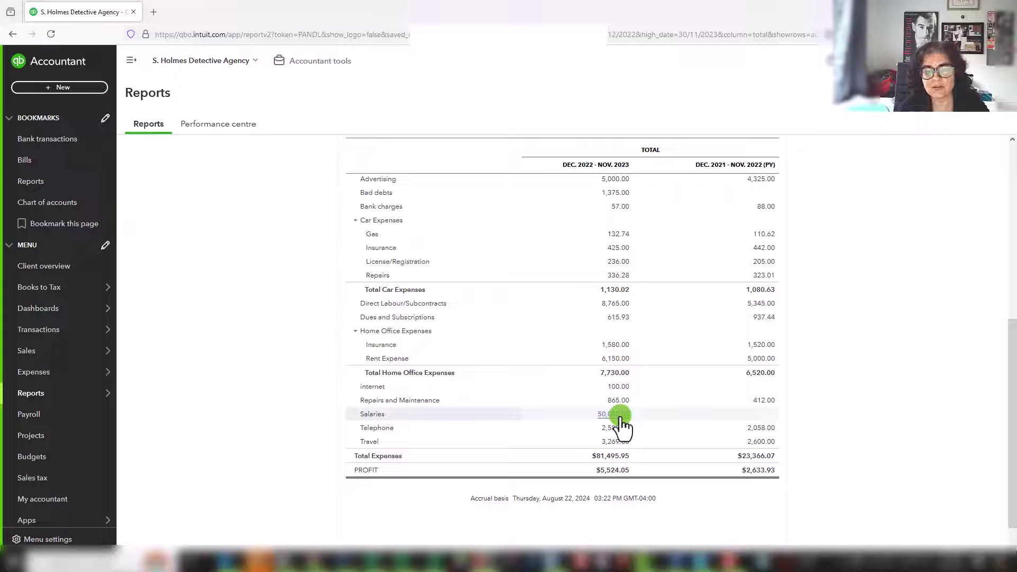
pyautogui.scroll(3, 858, 430)
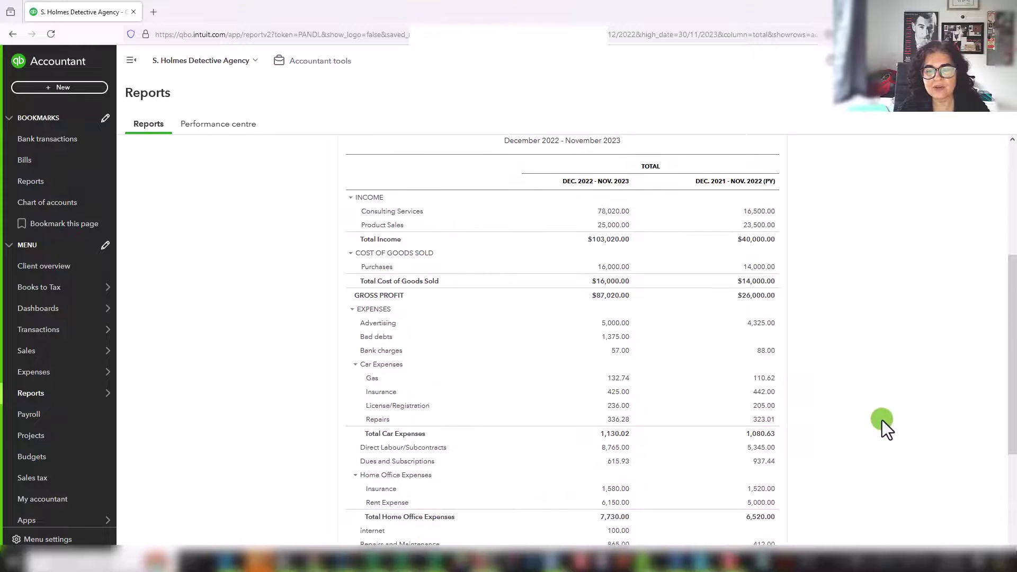
pyautogui.scroll(2, 826, 352)
pyautogui.scroll(-2, 925, 386)
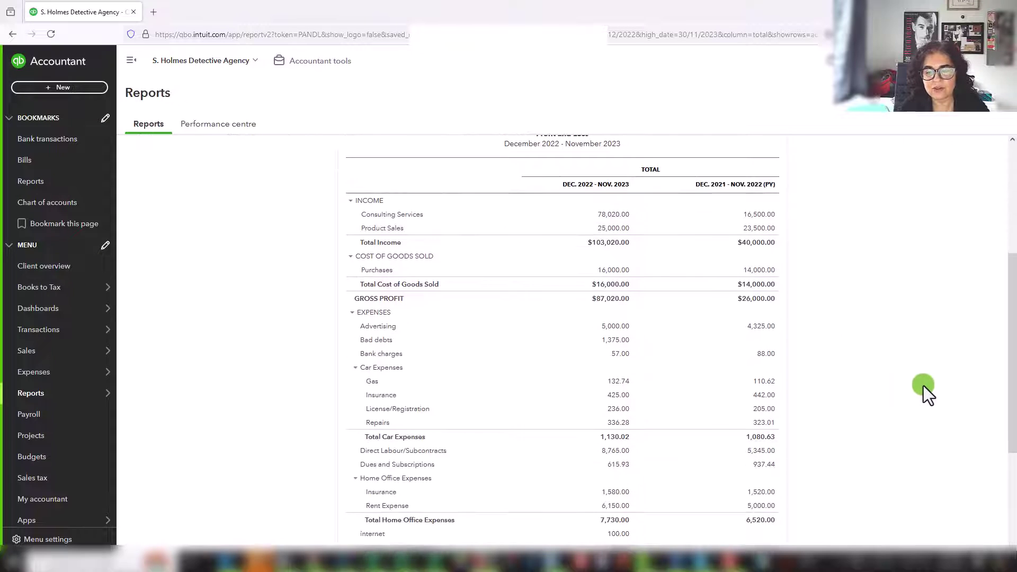
pyautogui.scroll(-5, 924, 385)
pyautogui.scroll(7, 923, 386)
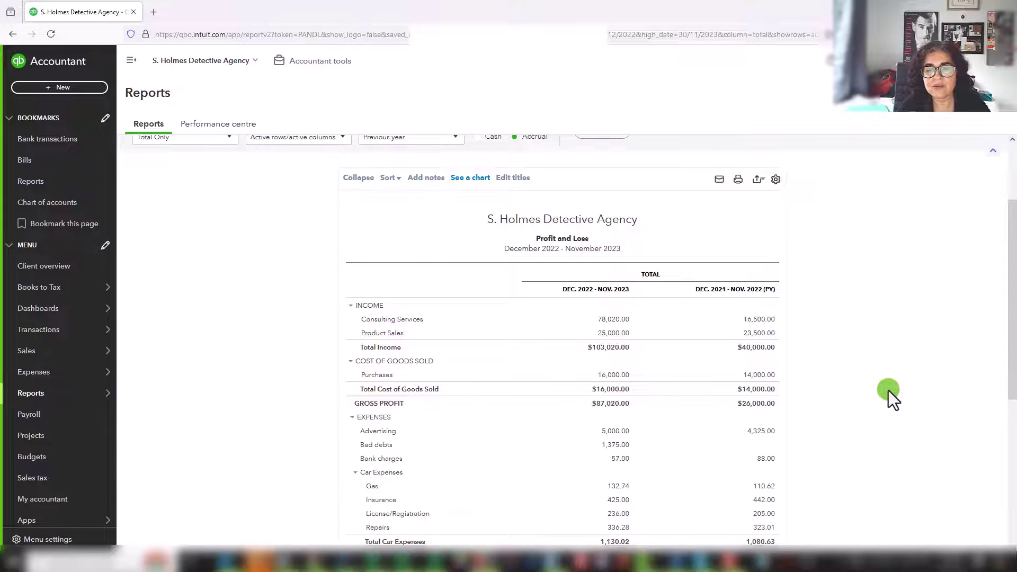
pyautogui.scroll(-2, 890, 390)
pyautogui.scroll(2, 889, 390)
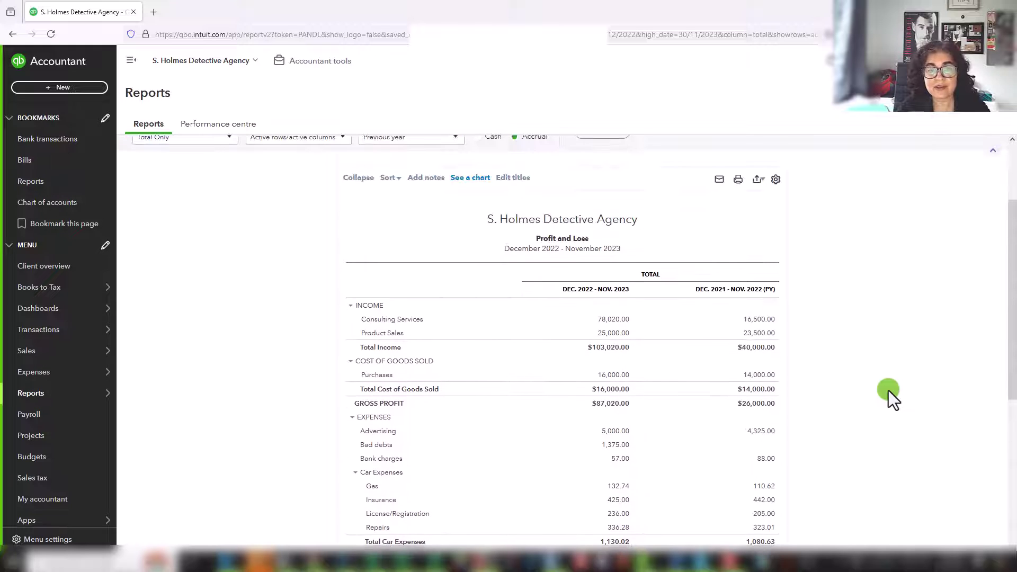
pyautogui.scroll(2, 889, 390)
pyautogui.scroll(-2, 880, 344)
pyautogui.scroll(2, 883, 323)
pyautogui.scroll(-1, 883, 324)
# - Add a % of Income column to the Profit and Loss report and rerun it
pyautogui.click(430, 169)
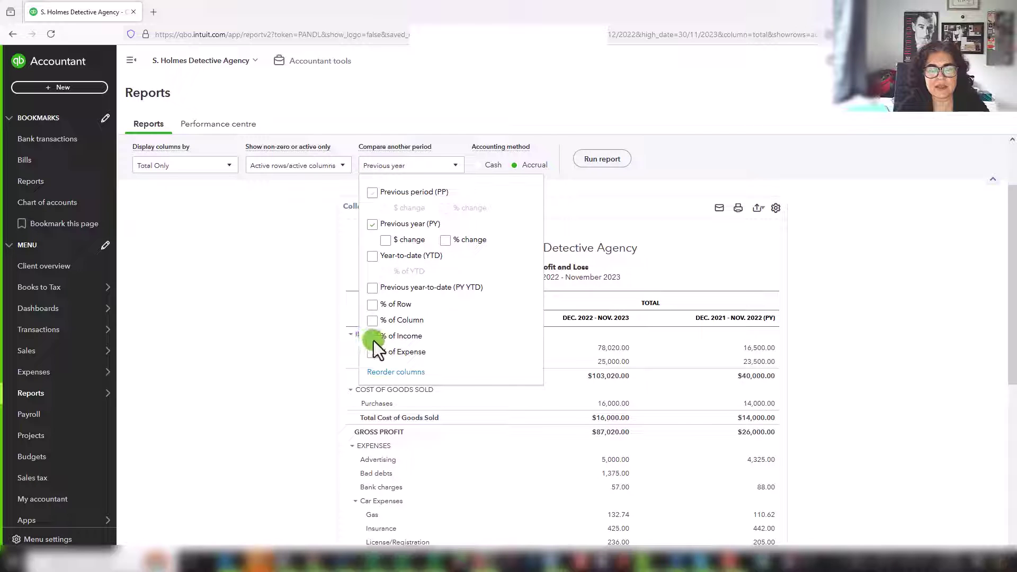
pyautogui.click(597, 159)
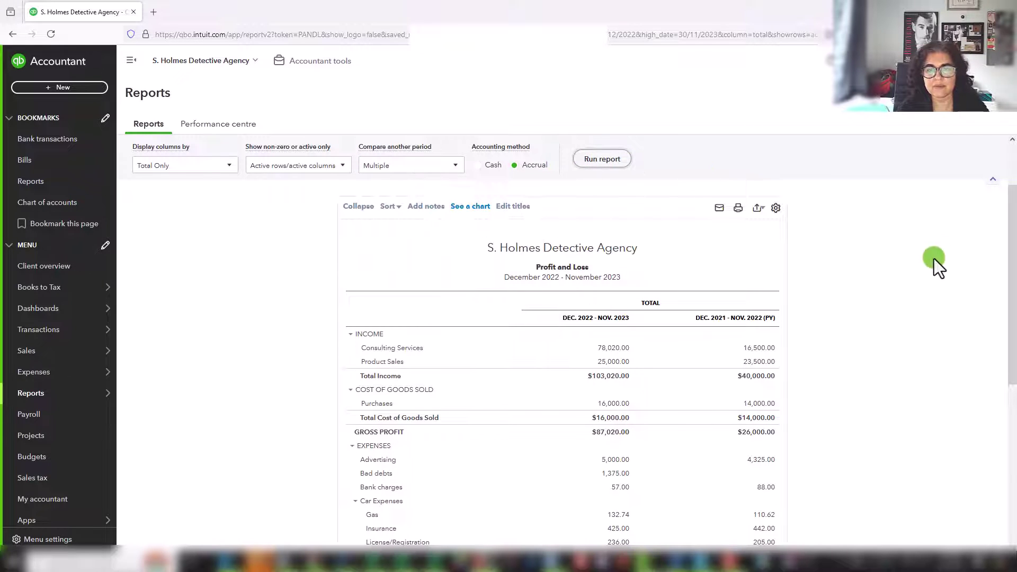
pyautogui.scroll(-3, 893, 279)
pyautogui.scroll(-3, 907, 257)
pyautogui.scroll(2, 907, 257)
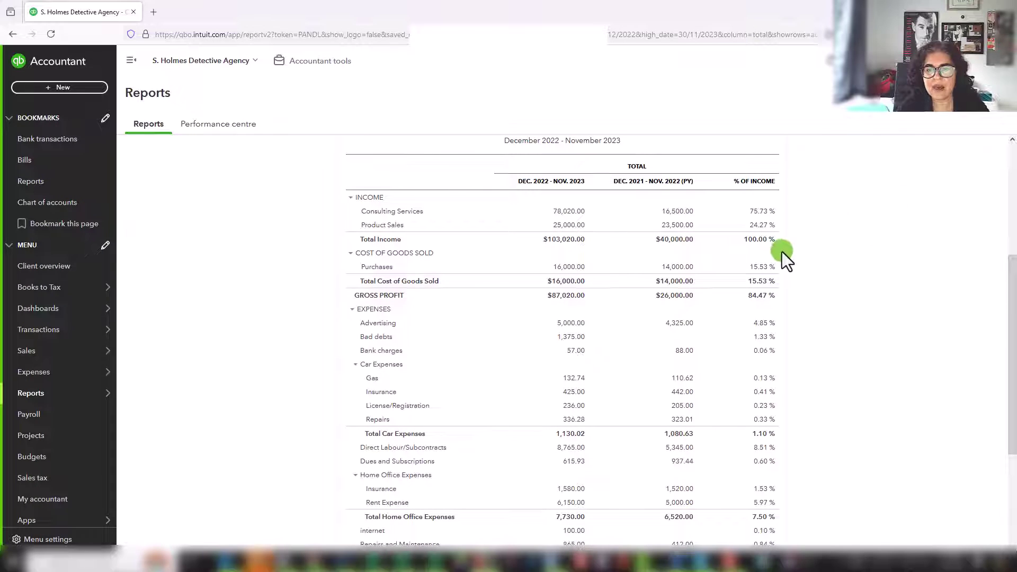
pyautogui.scroll(1, 787, 250)
pyautogui.scroll(-3, 870, 338)
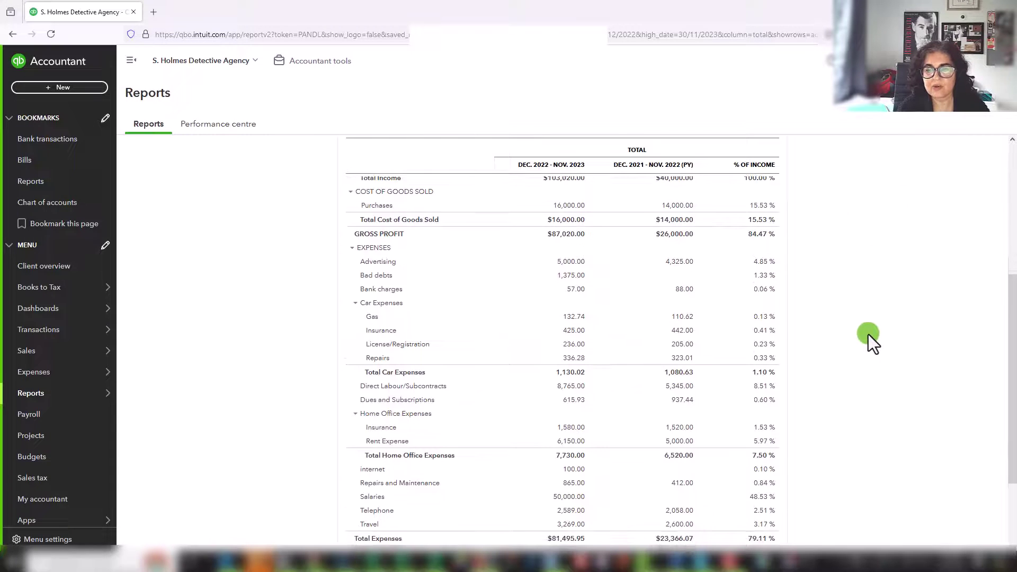
pyautogui.scroll(3, 868, 335)
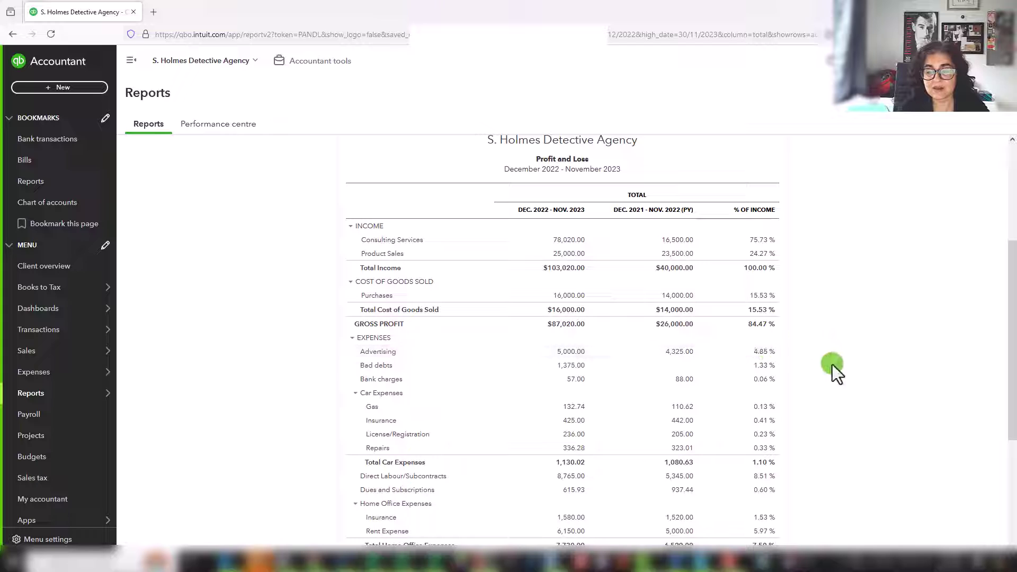
# - Review the % of Income figures, such as Salaries at 48.53% and profit at 5.36%
pyautogui.scroll(-3, 835, 366)
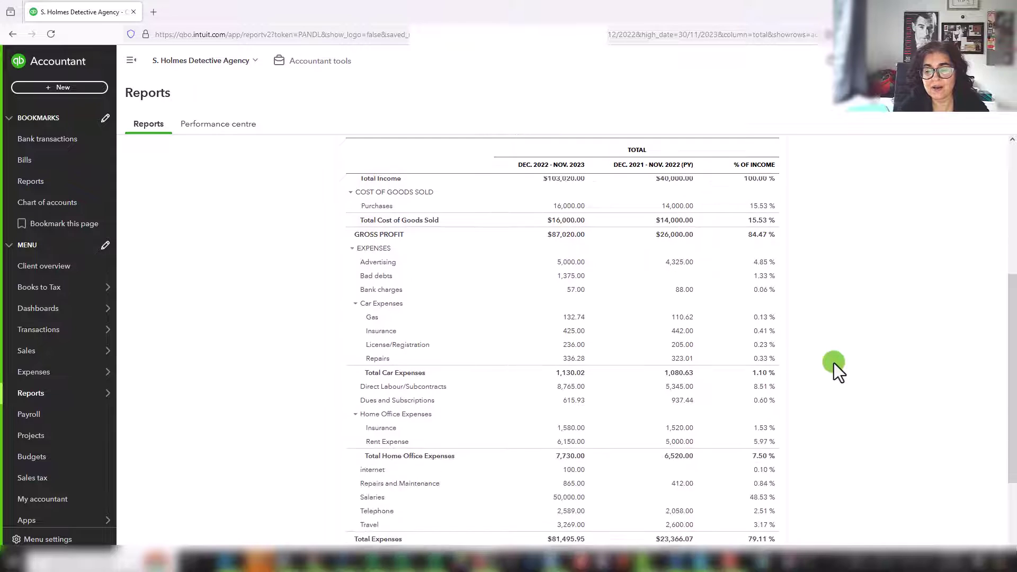
pyautogui.scroll(3, 828, 343)
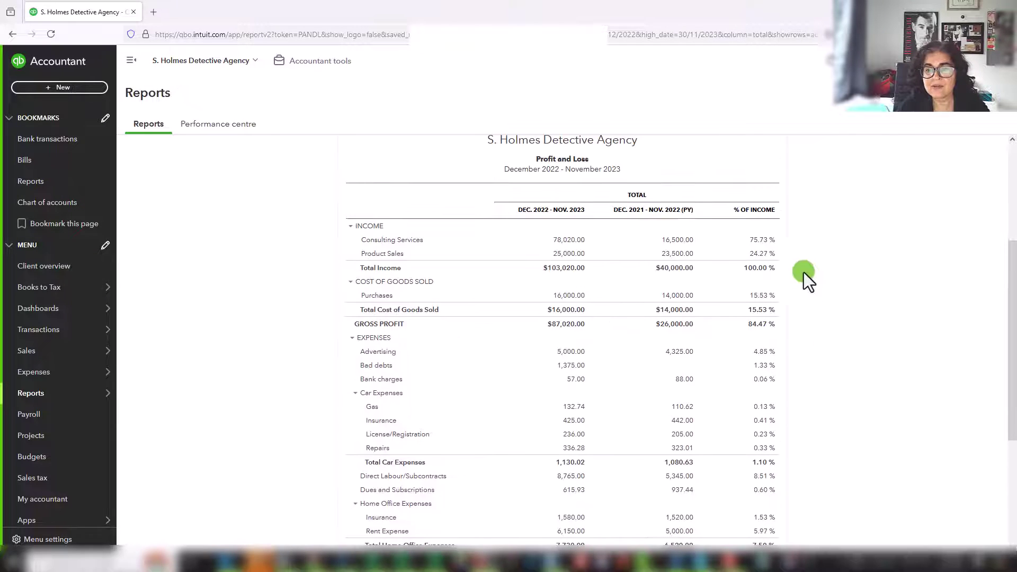
pyautogui.scroll(-3, 826, 328)
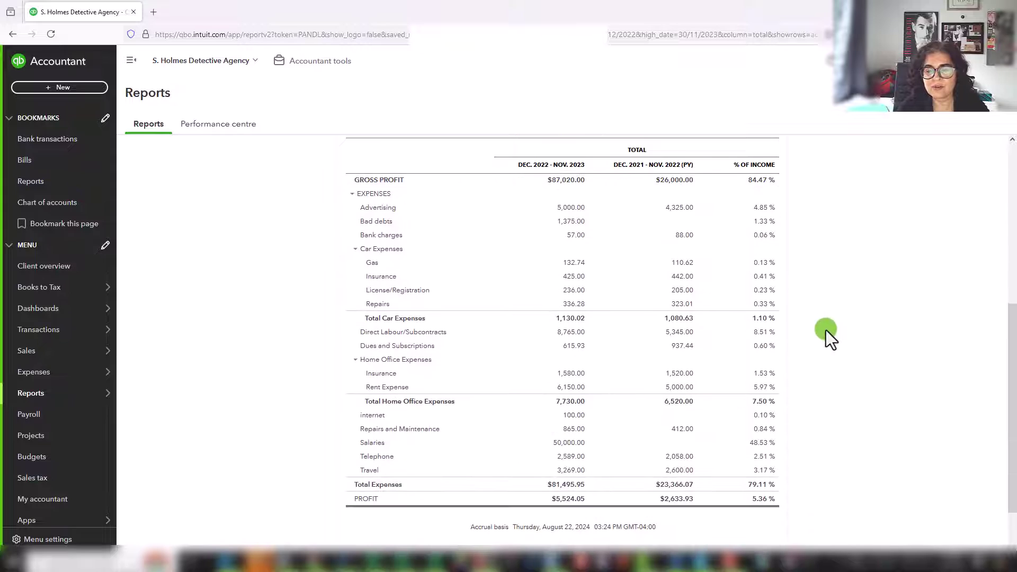
pyautogui.scroll(5, 862, 300)
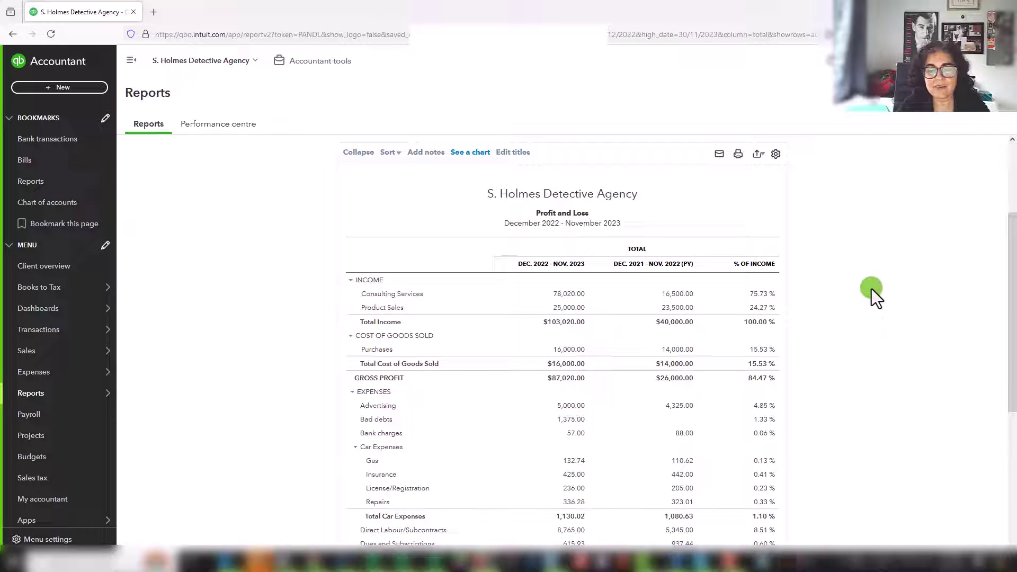
pyautogui.scroll(-3, 873, 288)
pyautogui.scroll(3, 912, 328)
pyautogui.scroll(-1, 944, 356)
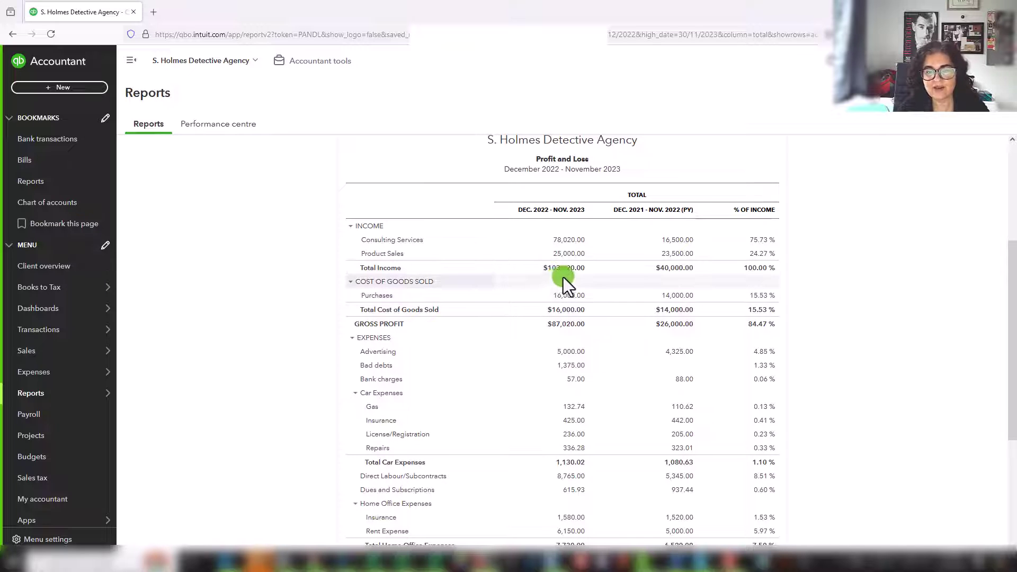
pyautogui.scroll(-3, 605, 382)
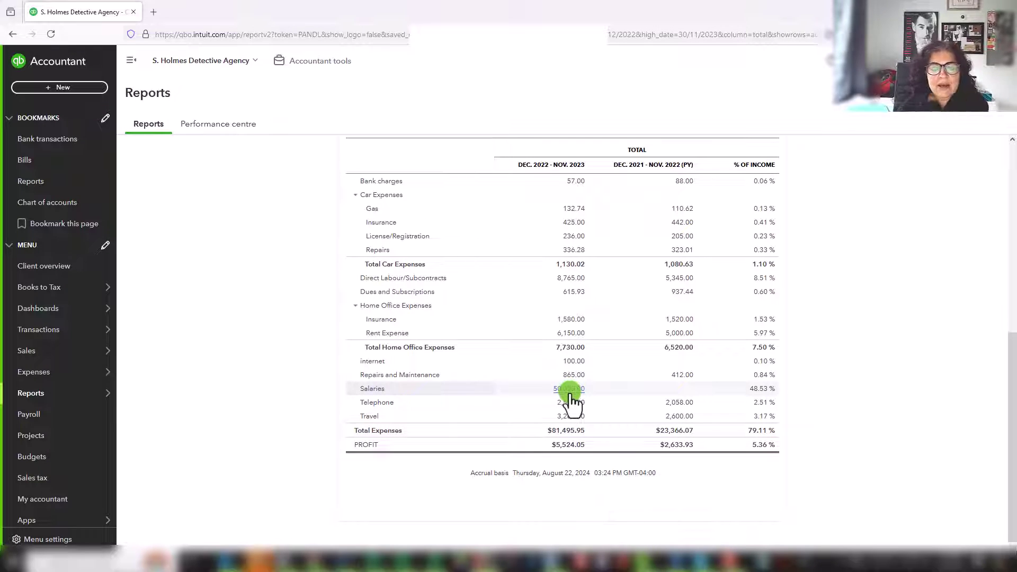
pyautogui.scroll(5, 615, 427)
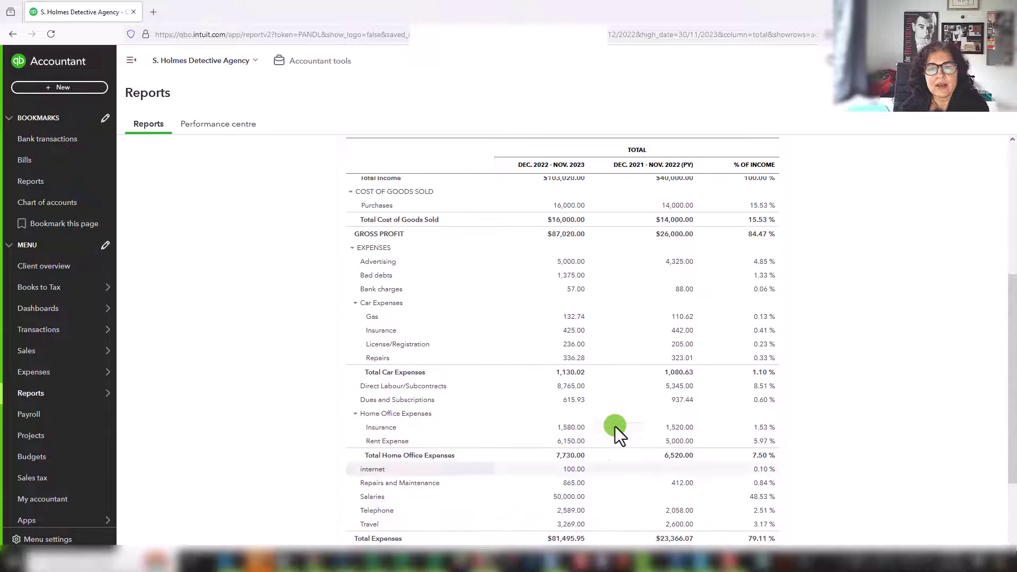
pyautogui.scroll(-2, 615, 427)
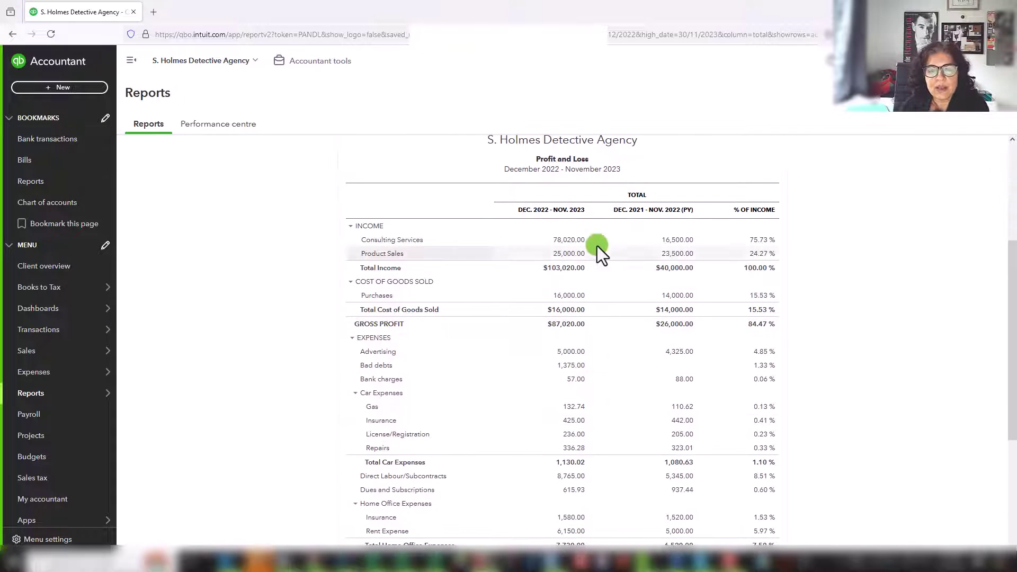
pyautogui.scroll(-3, 569, 459)
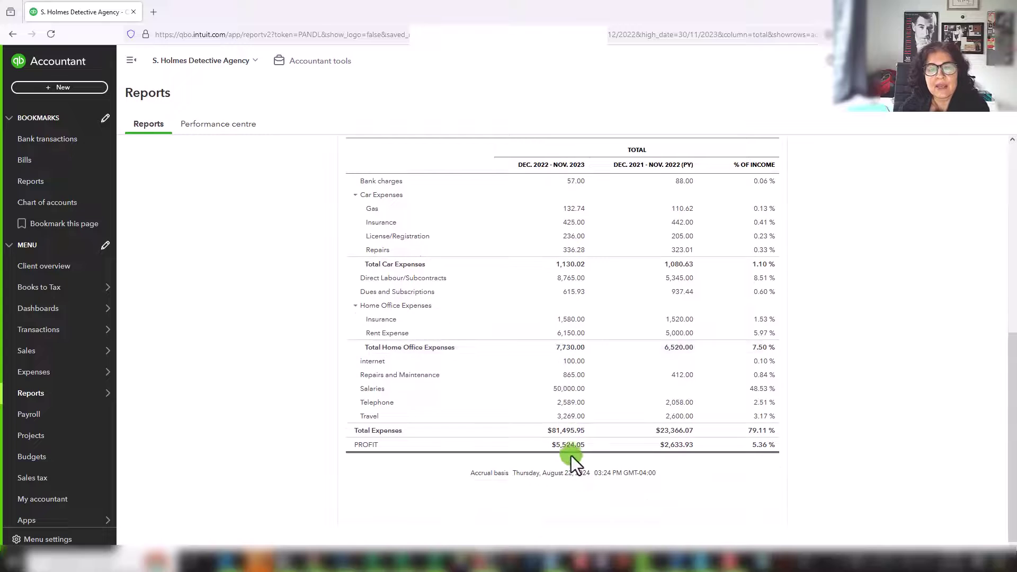
pyautogui.scroll(4, 571, 454)
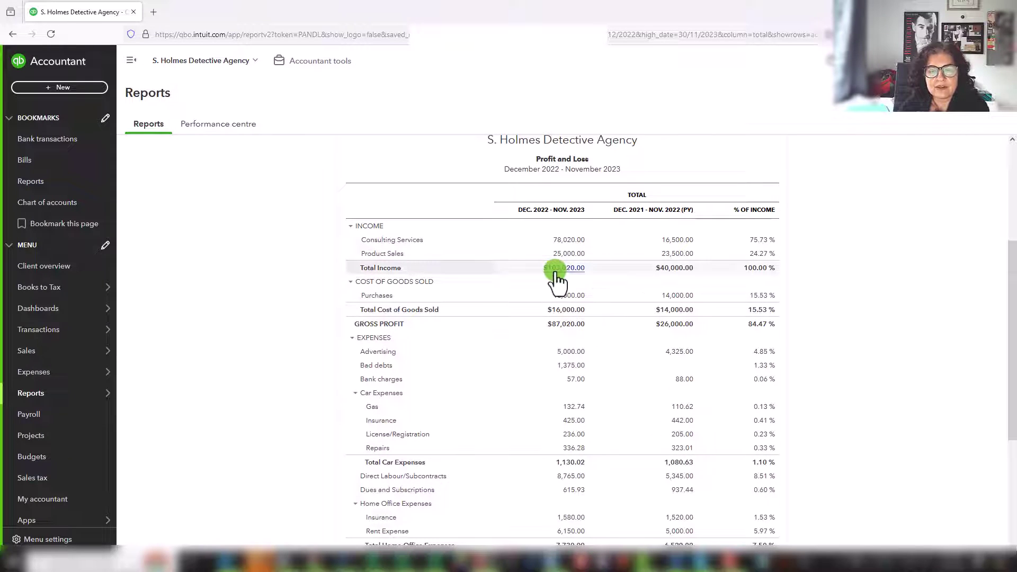
pyautogui.scroll(-3, 627, 372)
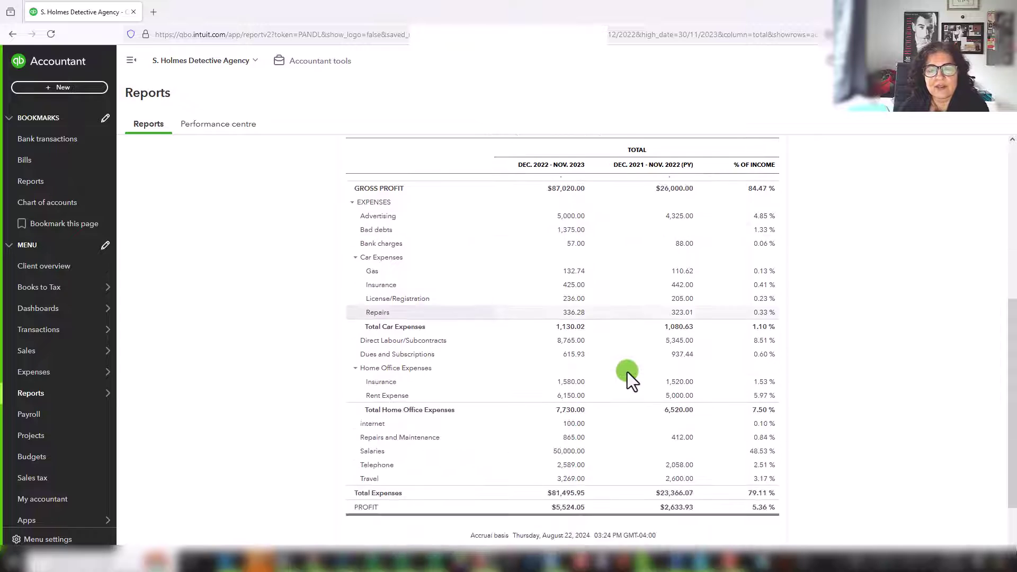
pyautogui.scroll(1, 628, 373)
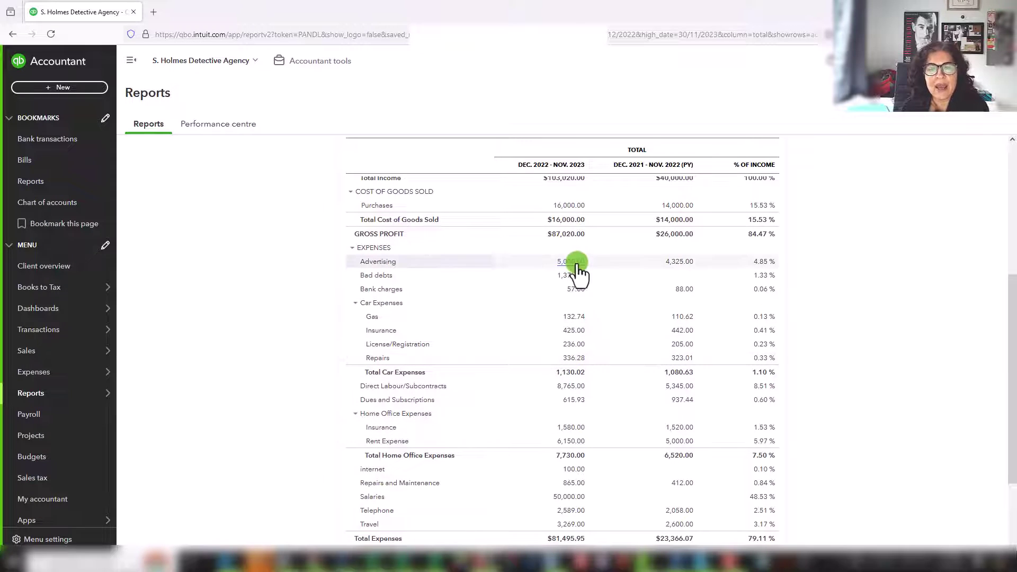
pyautogui.scroll(2, 638, 323)
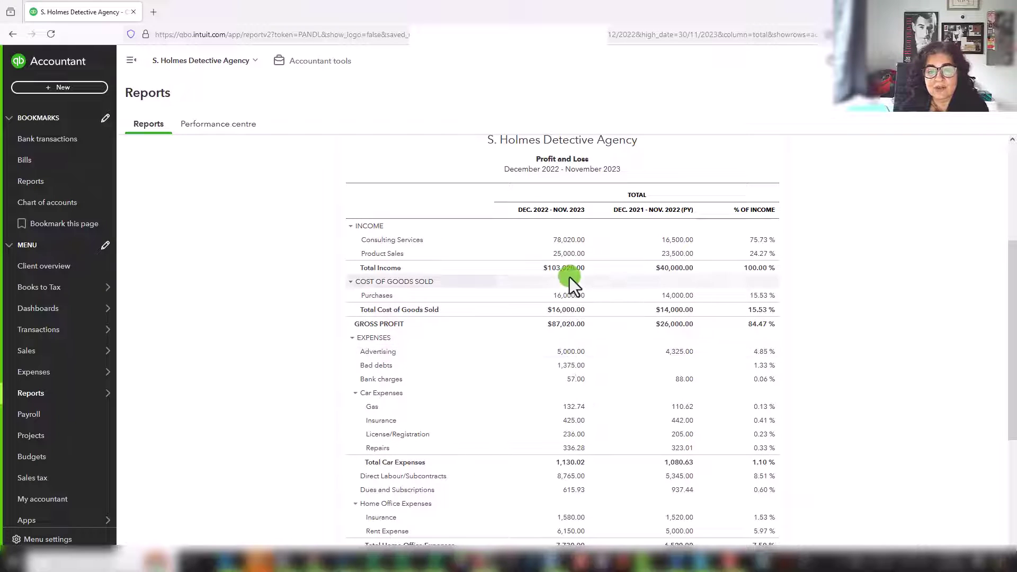
pyautogui.scroll(-2, 550, 366)
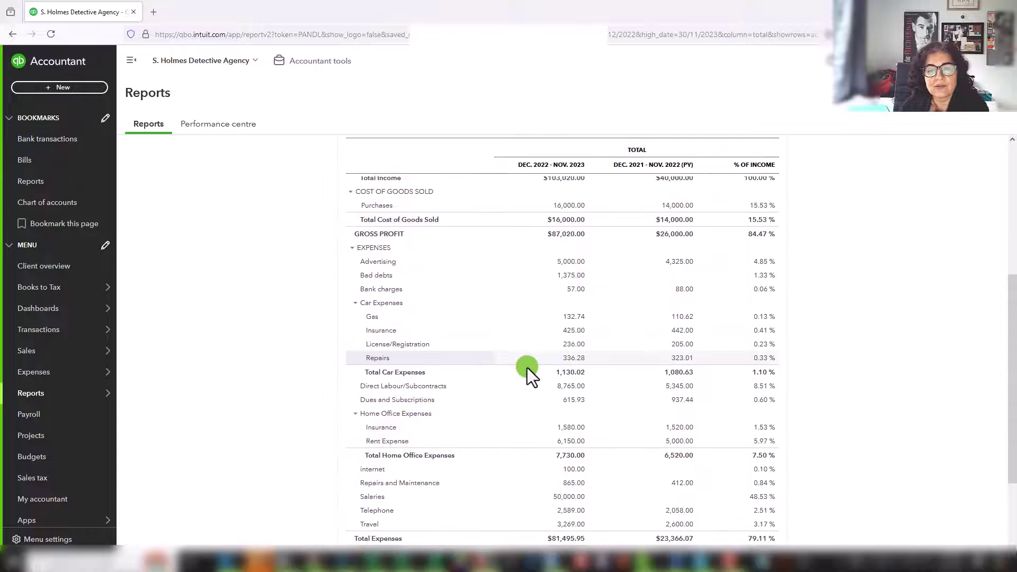
pyautogui.scroll(2, 527, 364)
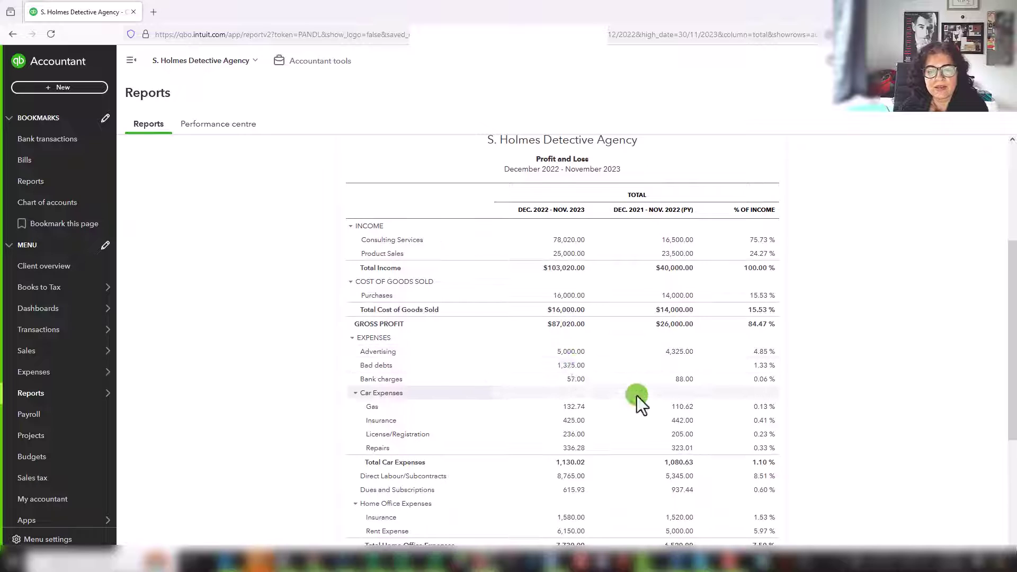
pyautogui.scroll(-3, 638, 397)
pyautogui.scroll(1, 638, 395)
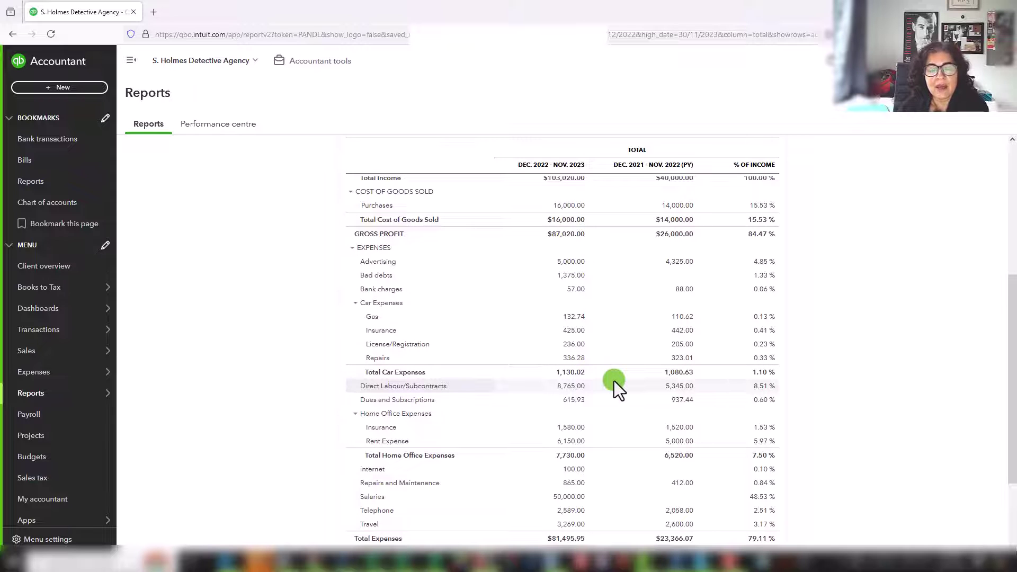
pyautogui.scroll(-3, 615, 381)
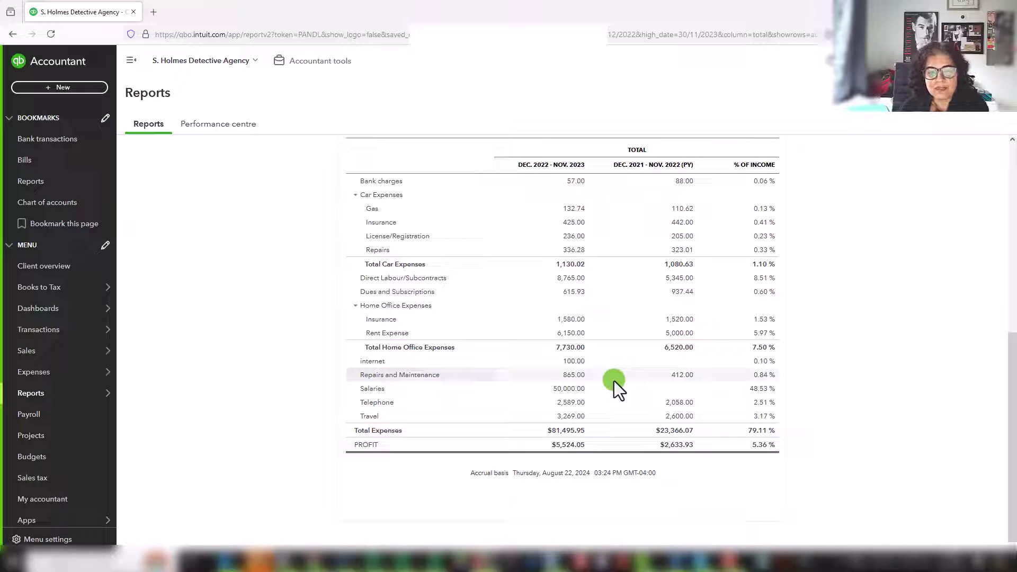
pyautogui.scroll(5, 614, 381)
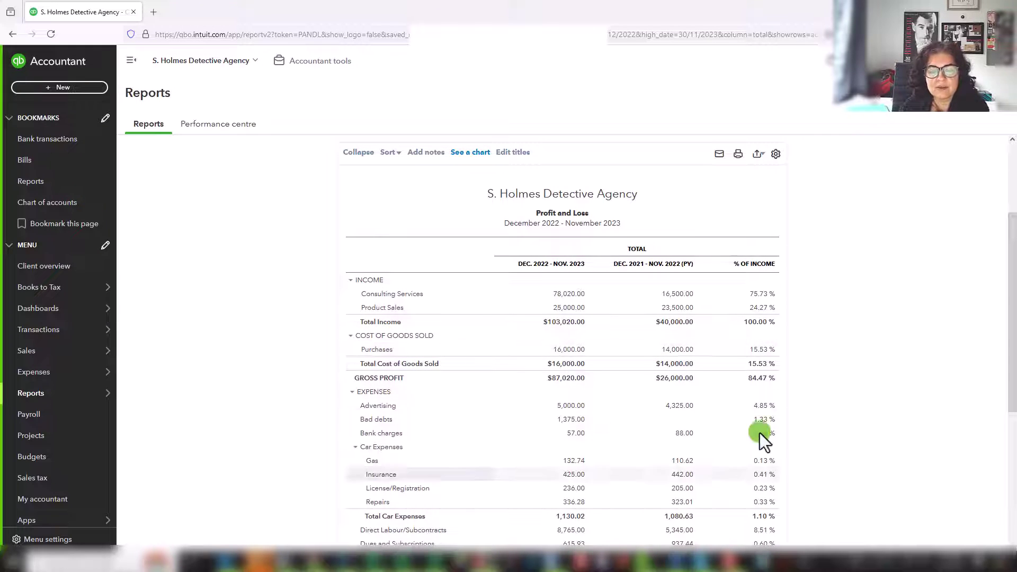
pyautogui.scroll(-7, 869, 376)
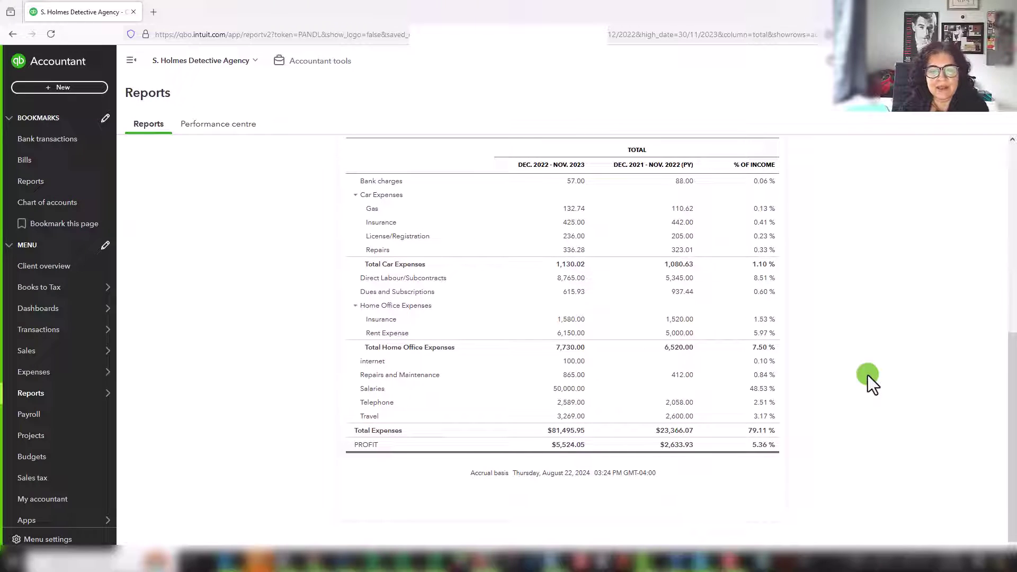
pyautogui.scroll(5, 868, 375)
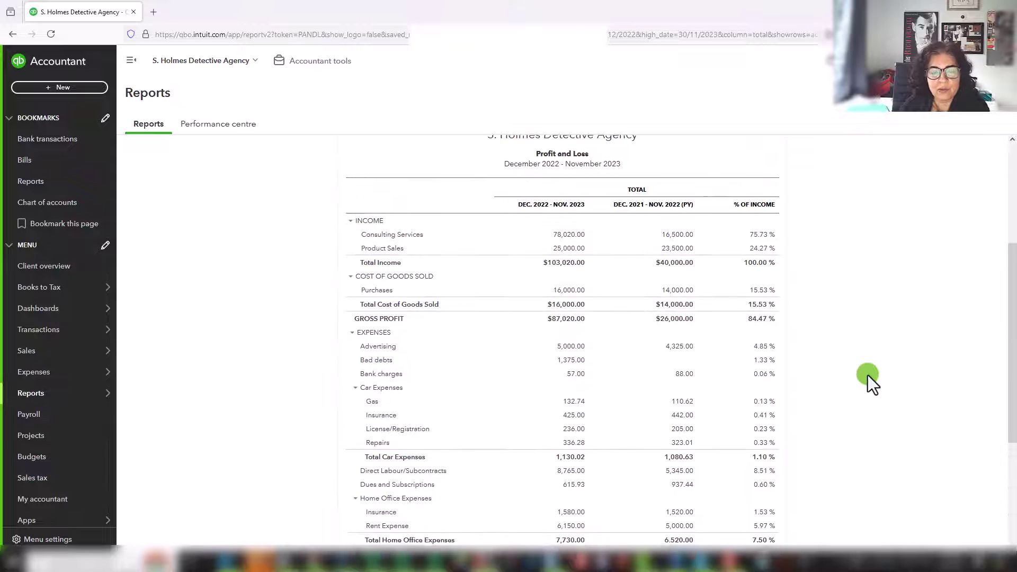
pyautogui.scroll(-3, 870, 366)
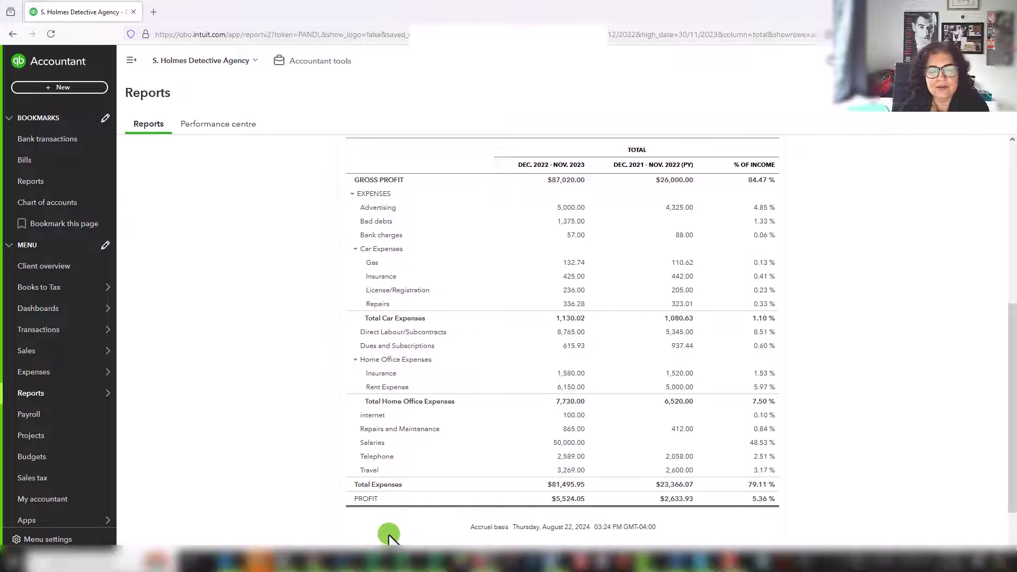
pyautogui.scroll(-1, 389, 528)
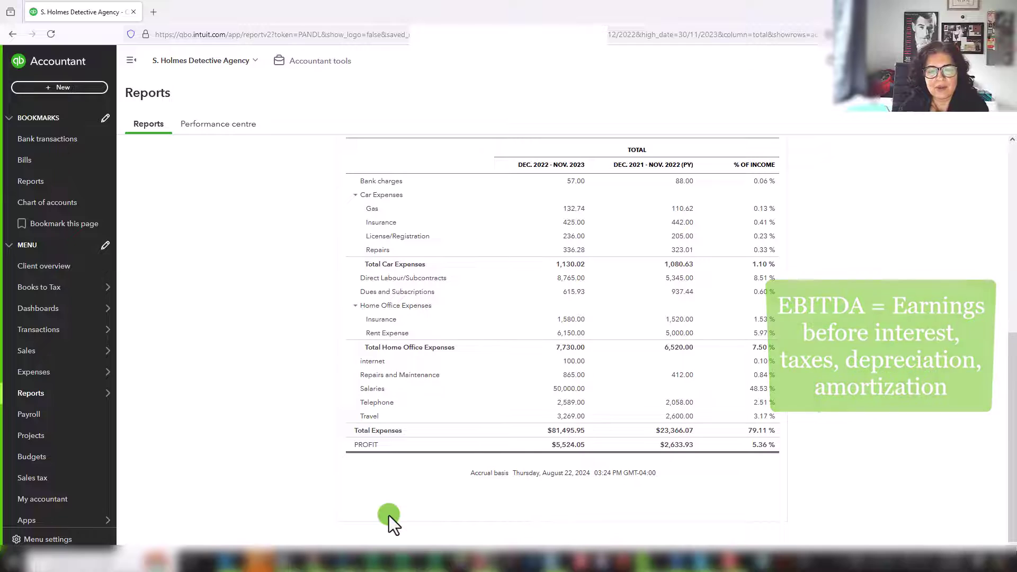
pyautogui.scroll(2, 389, 515)
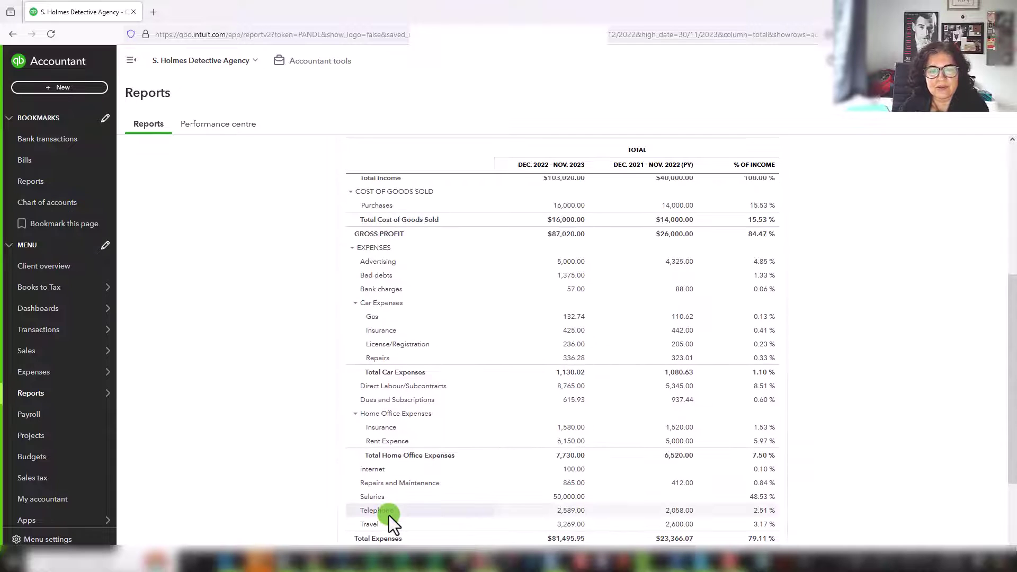
pyautogui.scroll(3, 389, 516)
pyautogui.scroll(-5, 909, 366)
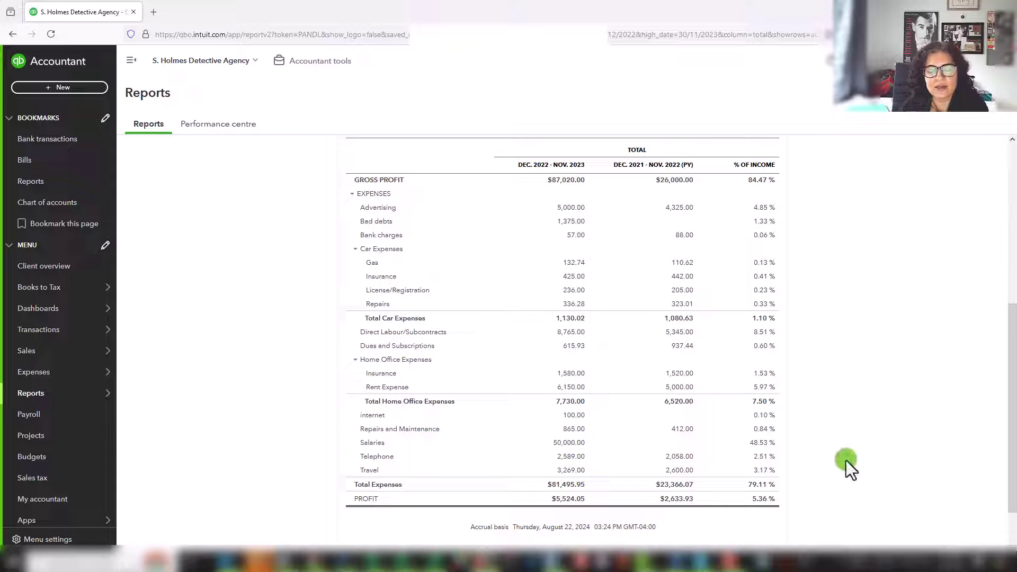
pyautogui.scroll(4, 847, 460)
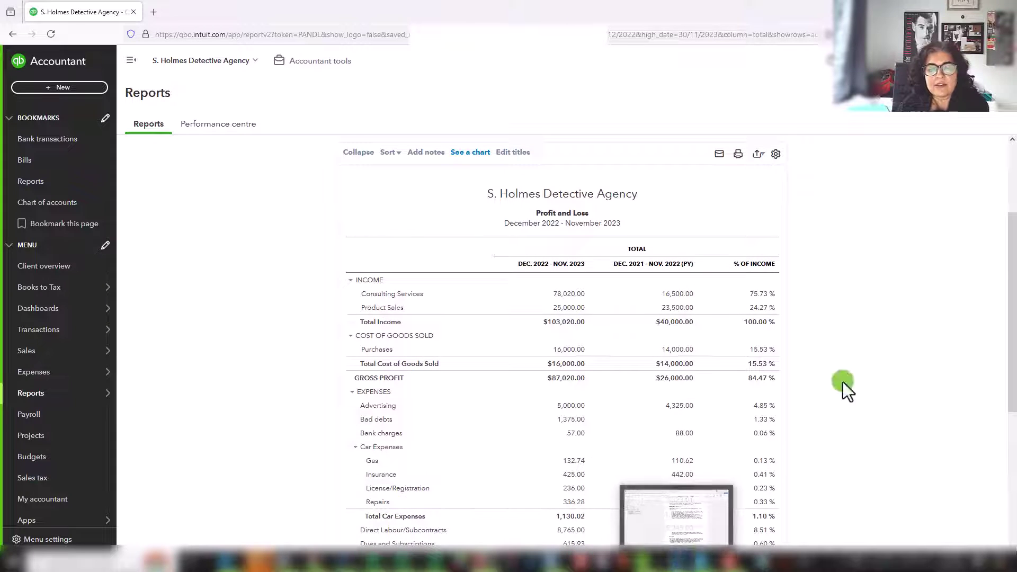
pyautogui.scroll(-4, 844, 382)
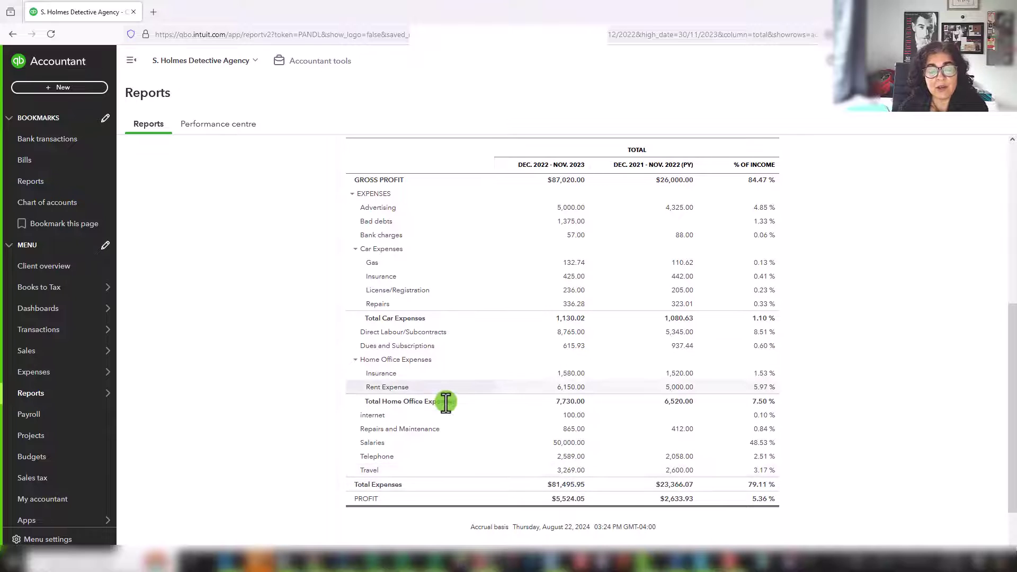
pyautogui.scroll(3, 451, 405)
pyautogui.scroll(-4, 455, 405)
pyautogui.click(572, 417)
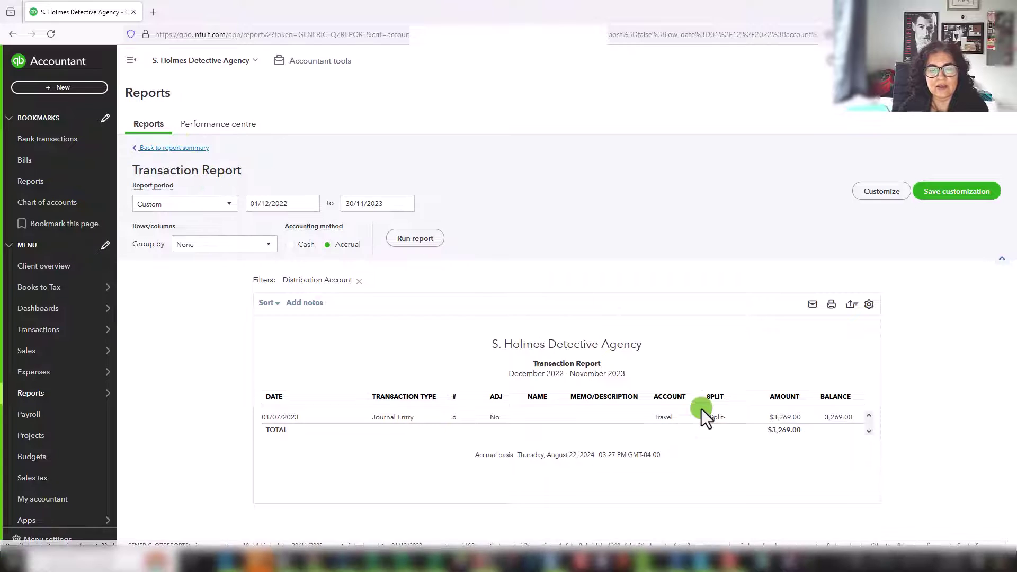
pyautogui.scroll(3, 882, 392)
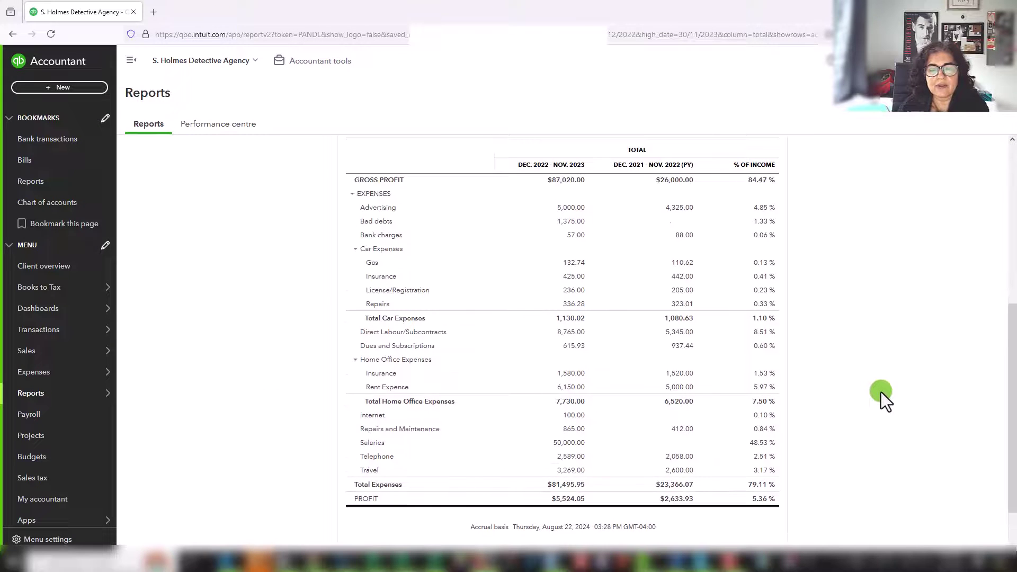
pyautogui.scroll(-1, 882, 392)
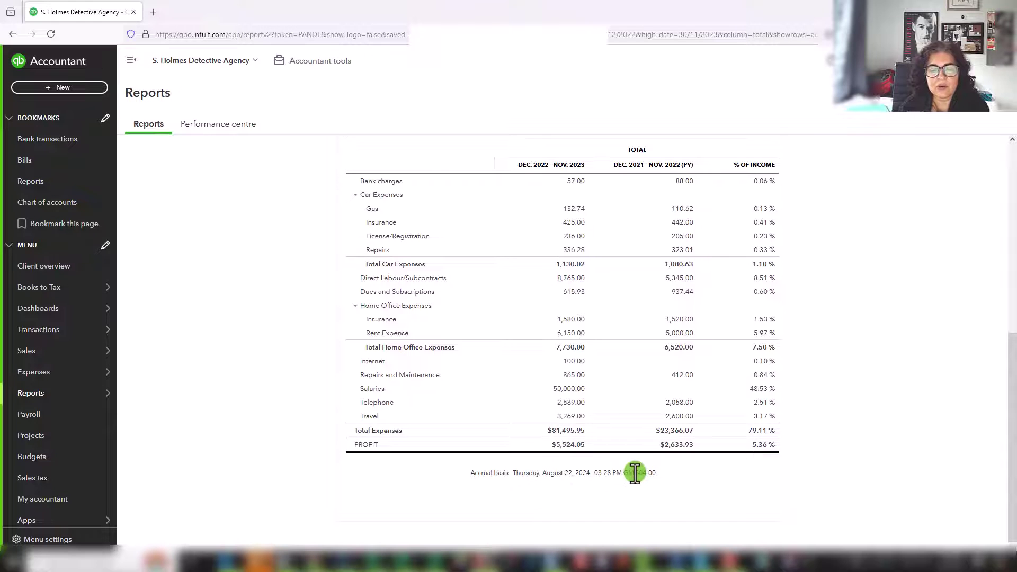
pyautogui.scroll(8, 635, 473)
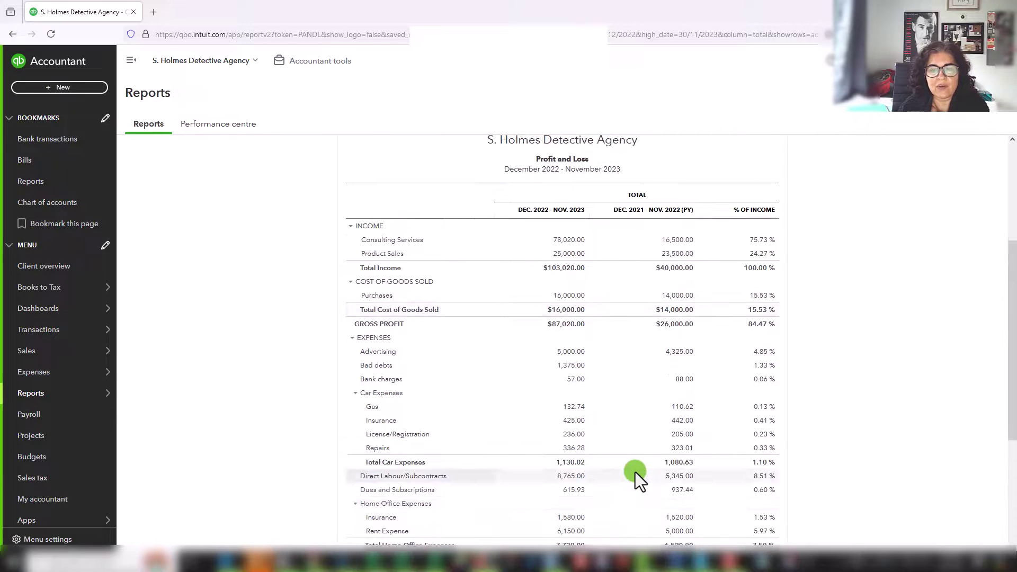
pyautogui.scroll(-10, 628, 461)
pyautogui.scroll(5, 622, 450)
pyautogui.scroll(-5, 631, 449)
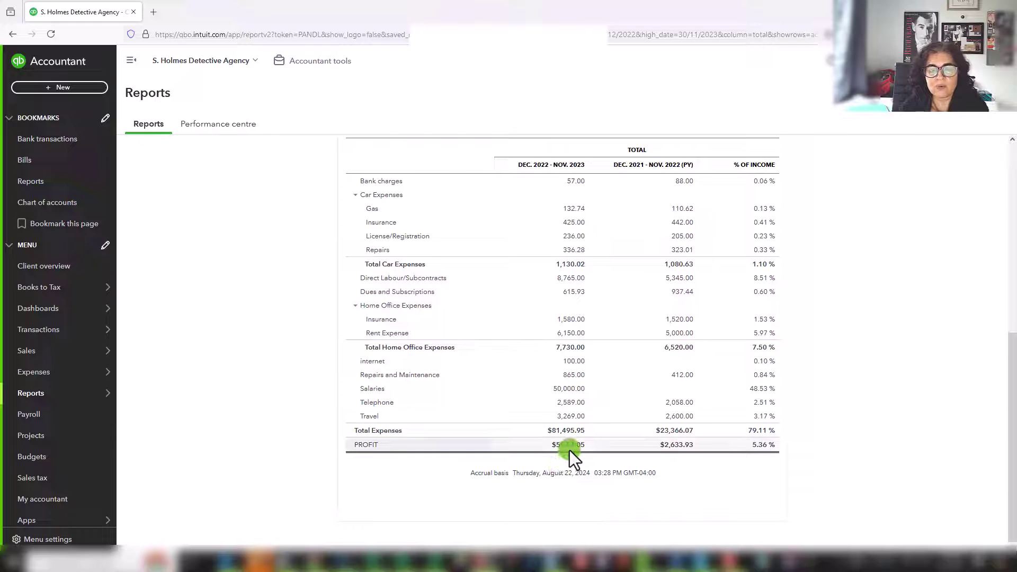
pyautogui.scroll(1, 658, 492)
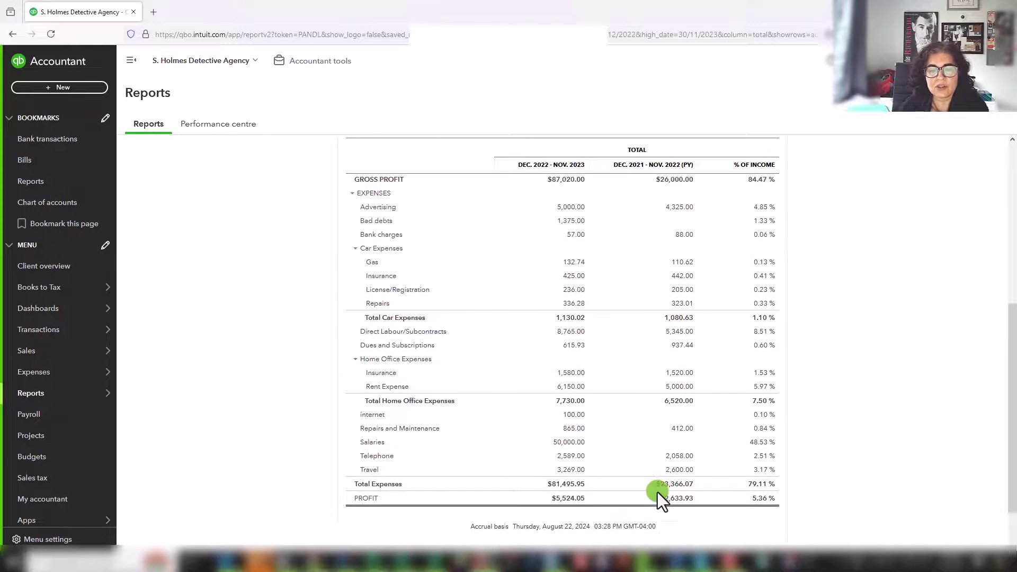
pyautogui.scroll(1, 658, 492)
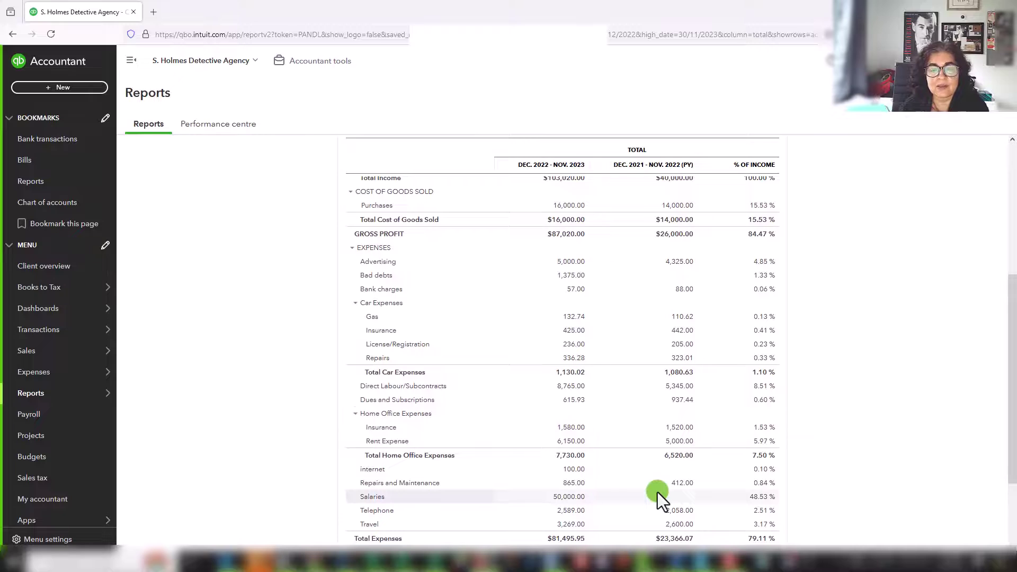
pyautogui.scroll(-2, 636, 498)
pyautogui.scroll(1, 616, 496)
pyautogui.scroll(5, 616, 495)
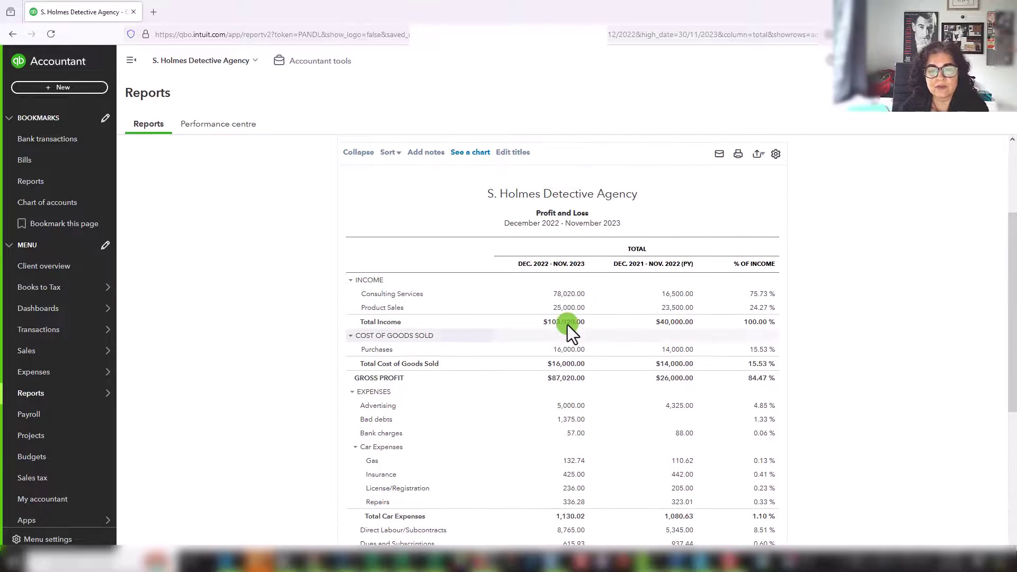
pyautogui.scroll(-4, 918, 413)
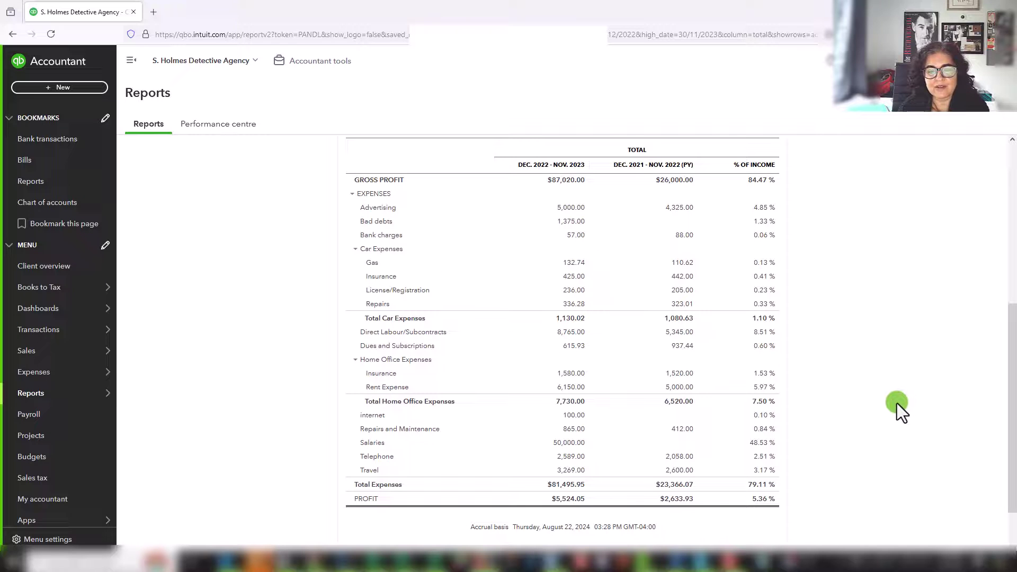
pyautogui.scroll(2, 898, 403)
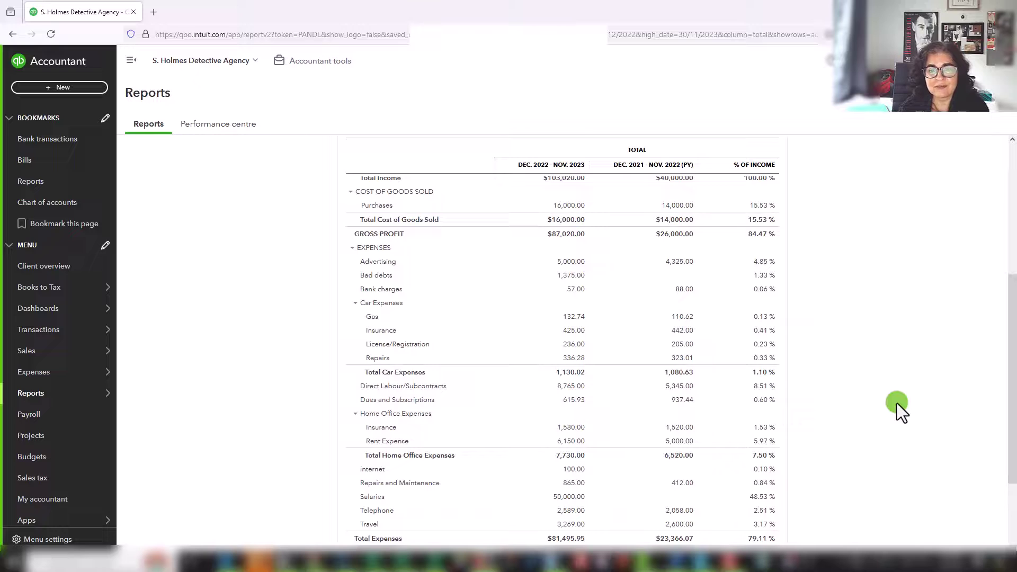
pyautogui.scroll(-2, 897, 402)
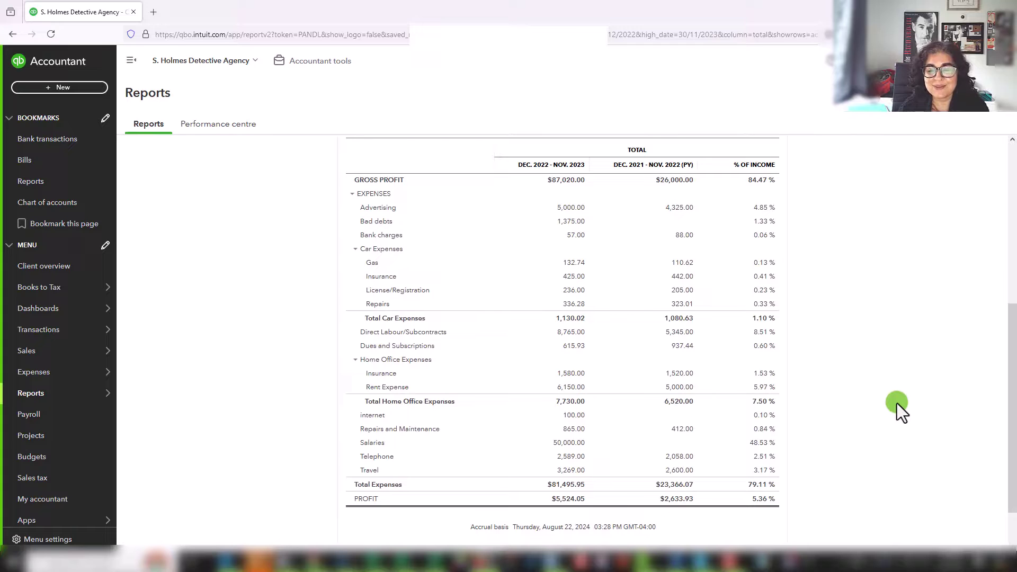
pyautogui.scroll(-1, 898, 403)
pyautogui.scroll(3, 898, 403)
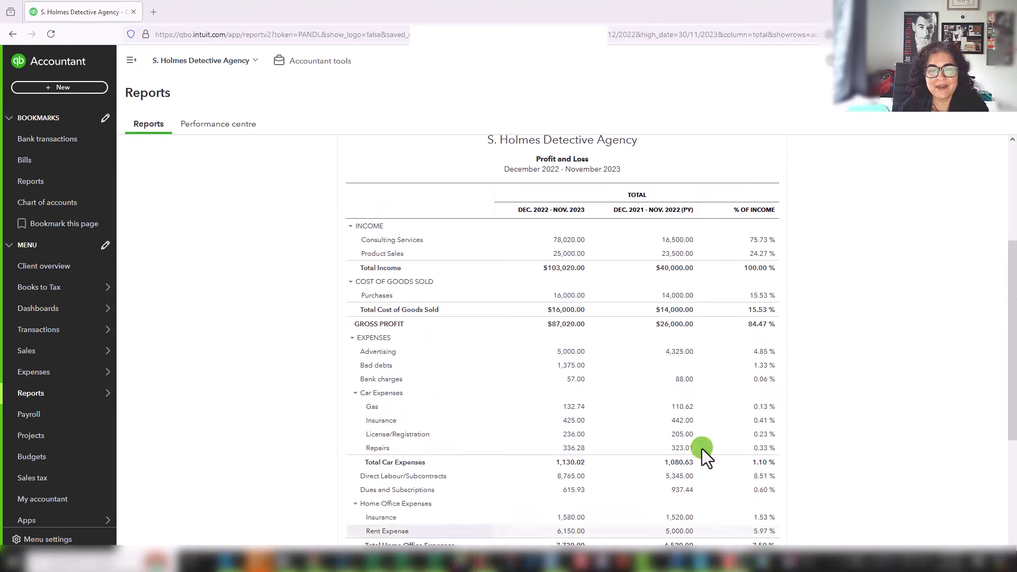